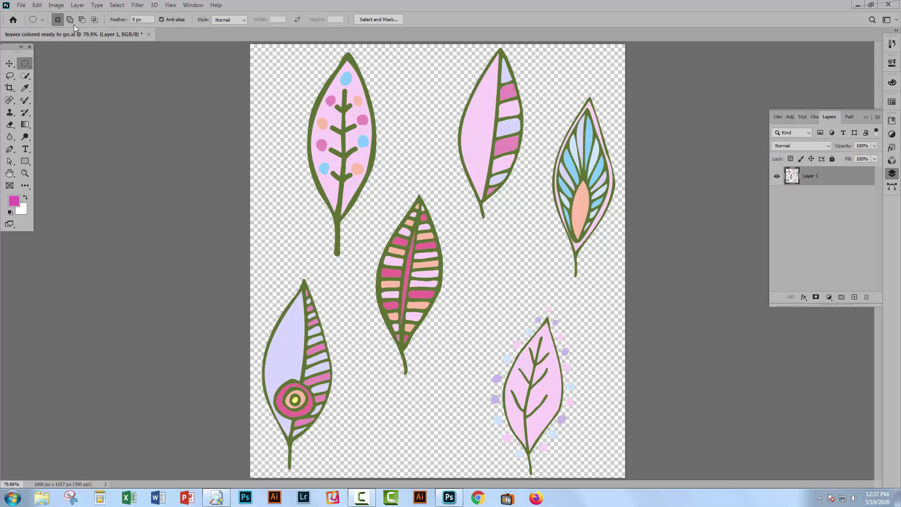
Step: Make a new white 500 × 500 pixel, 300 ppi document, Untitled-1
click(21, 6)
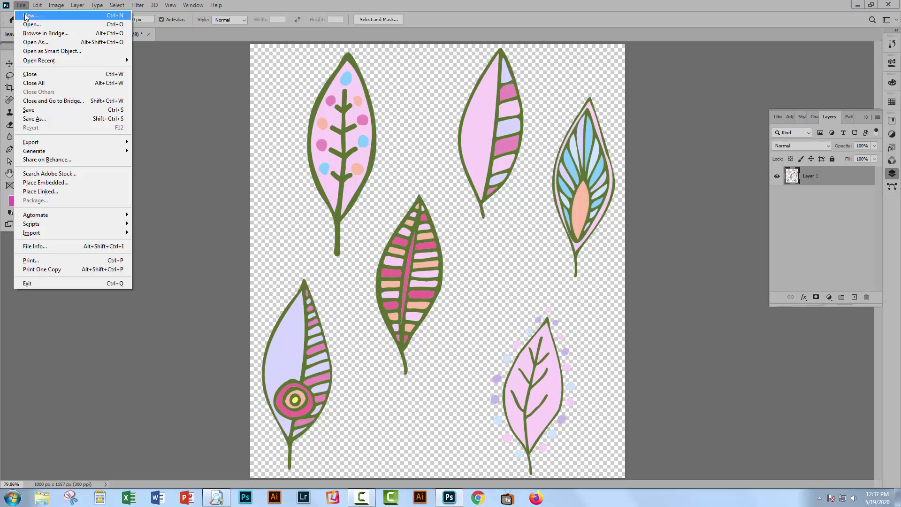
click(25, 16)
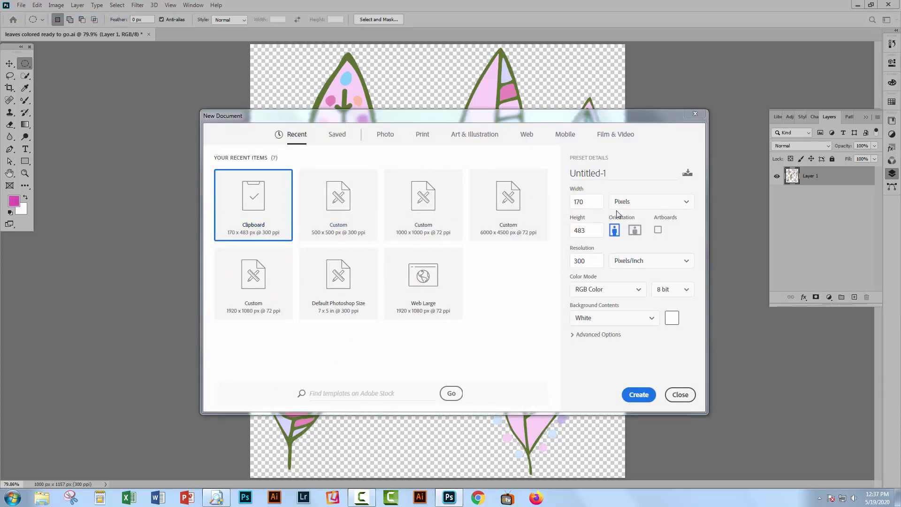
text(500)
key(Tab)
text(500)
key(Tab)
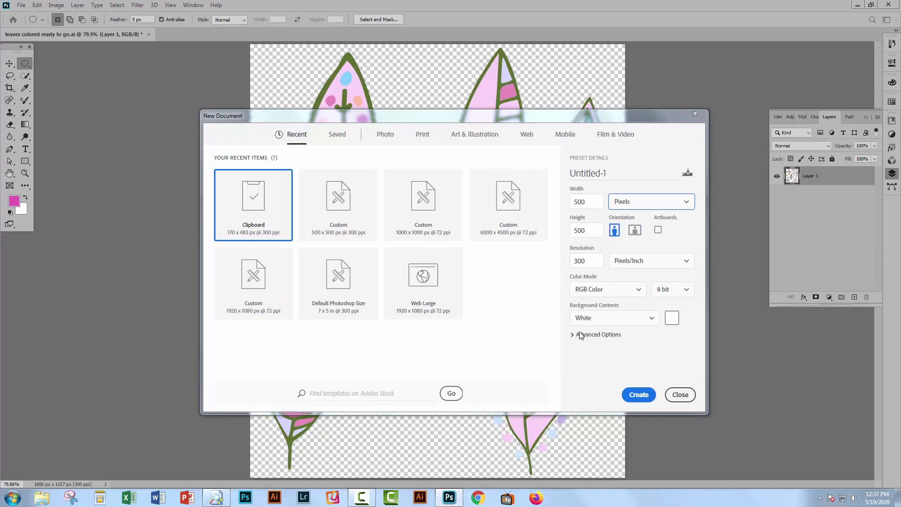
click(637, 396)
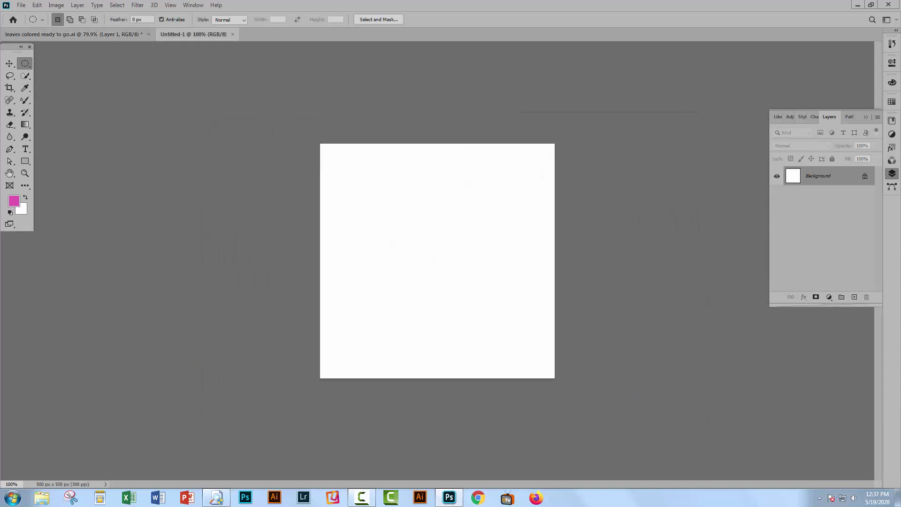
Step: Lasso the dotted pink leaf at the top left of the leaves document and copy it
key(ctrl+0)
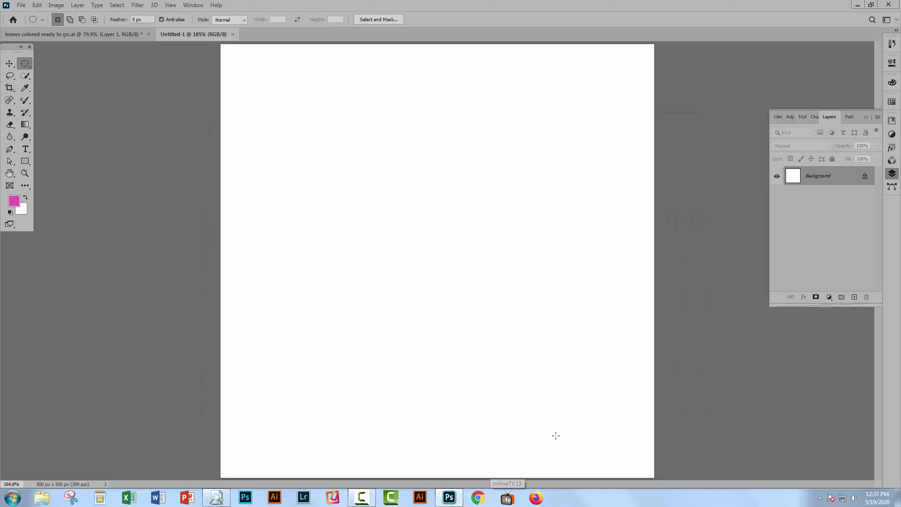
click(83, 34)
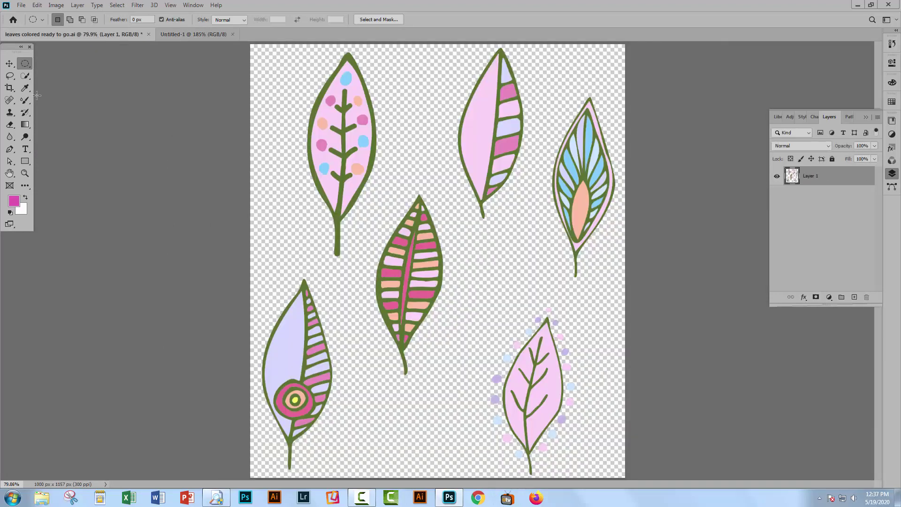
click(10, 76)
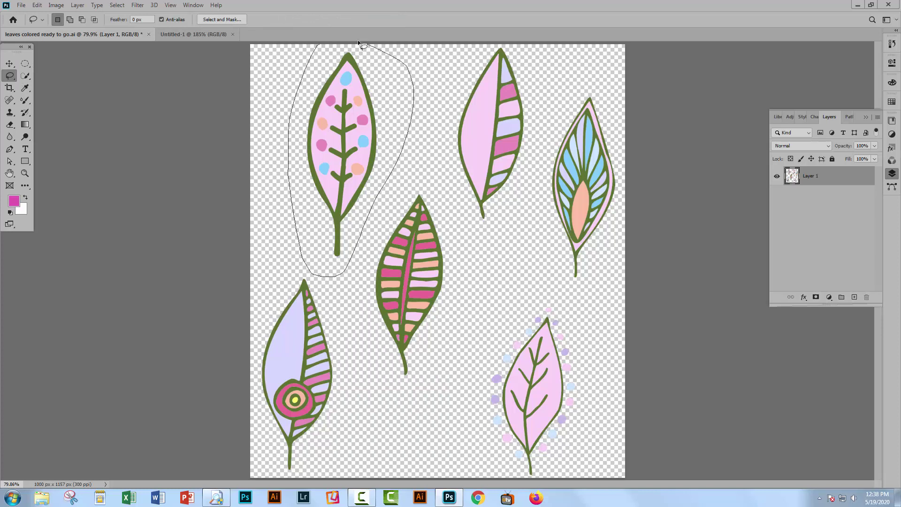
drag(304, 76, 309, 80)
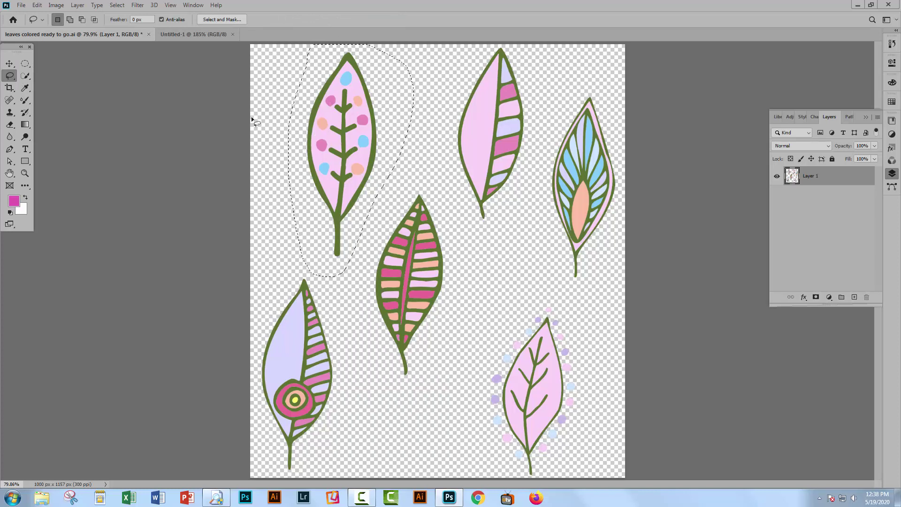
click(36, 5)
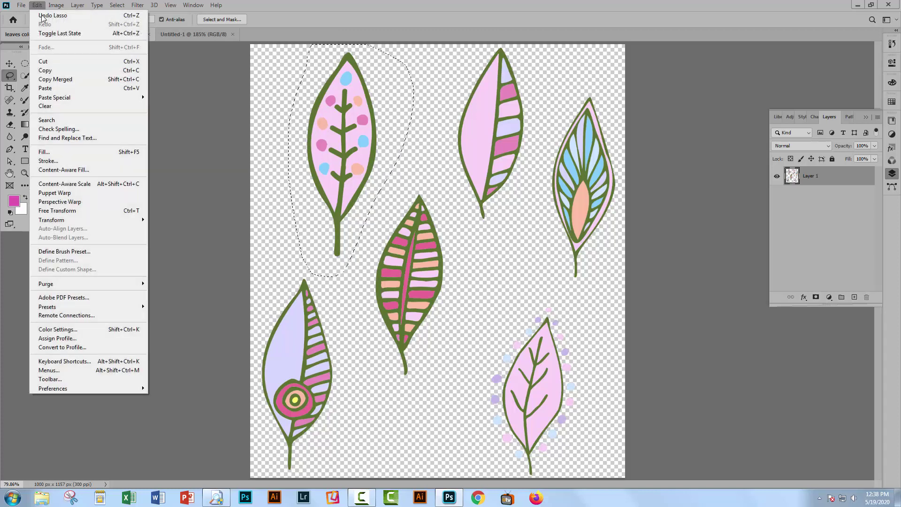
click(51, 70)
Step: Paste the leaf in place into Untitled-1, scale it to about 64.84% and centre it
click(188, 34)
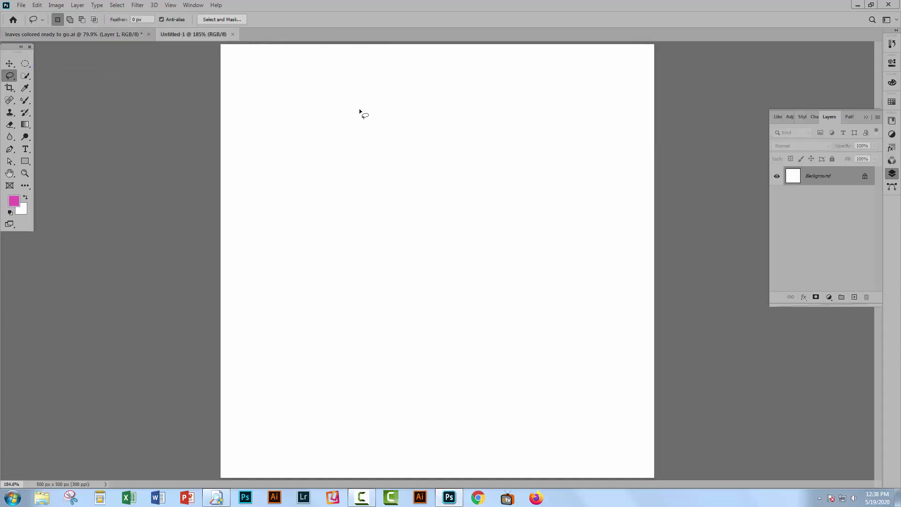
click(36, 5)
mouse_move(66, 89)
click(174, 101)
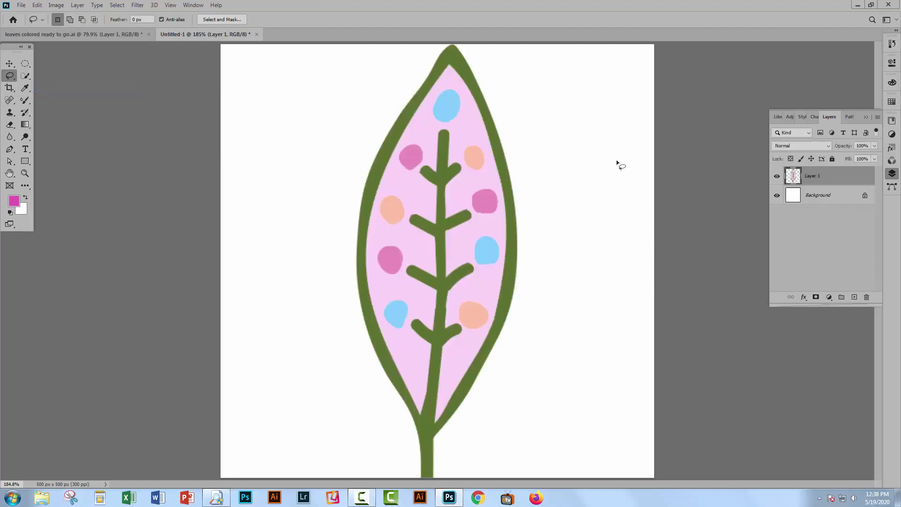
key(ctrl+t)
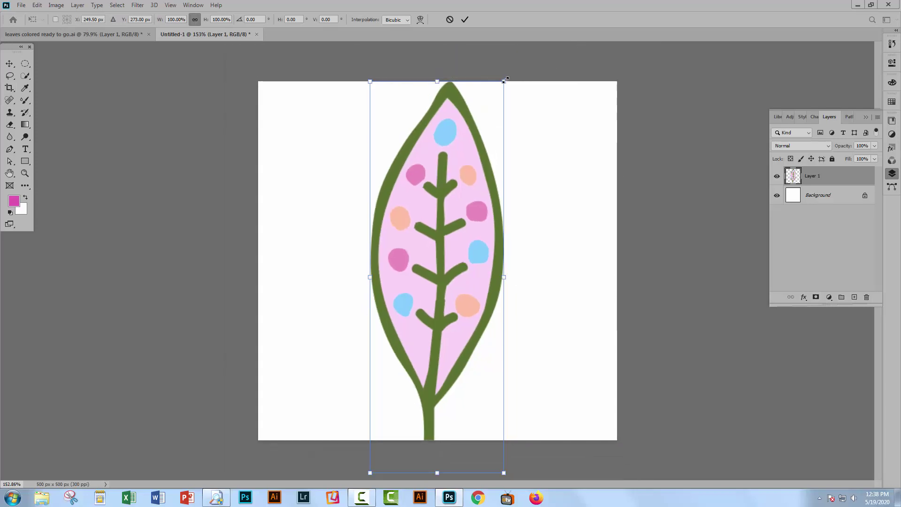
drag(503, 82, 460, 219)
drag(424, 334, 446, 252)
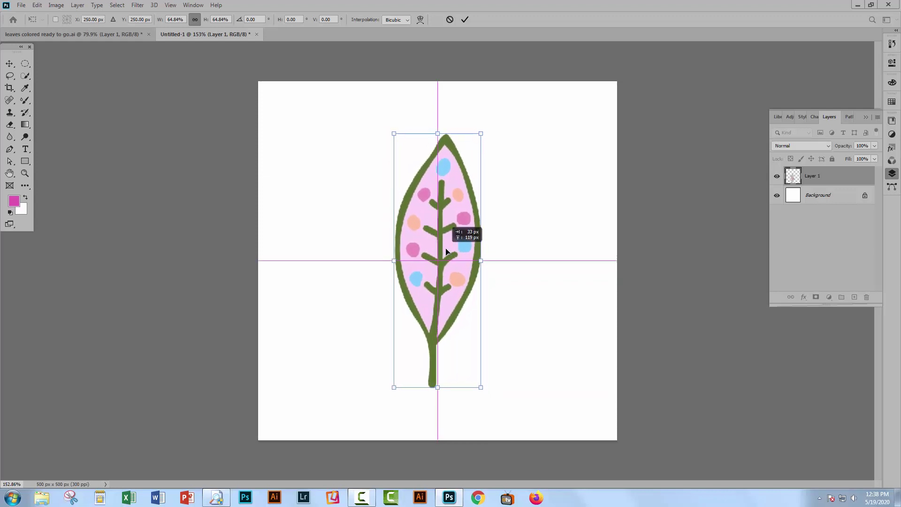
drag(445, 252, 446, 251)
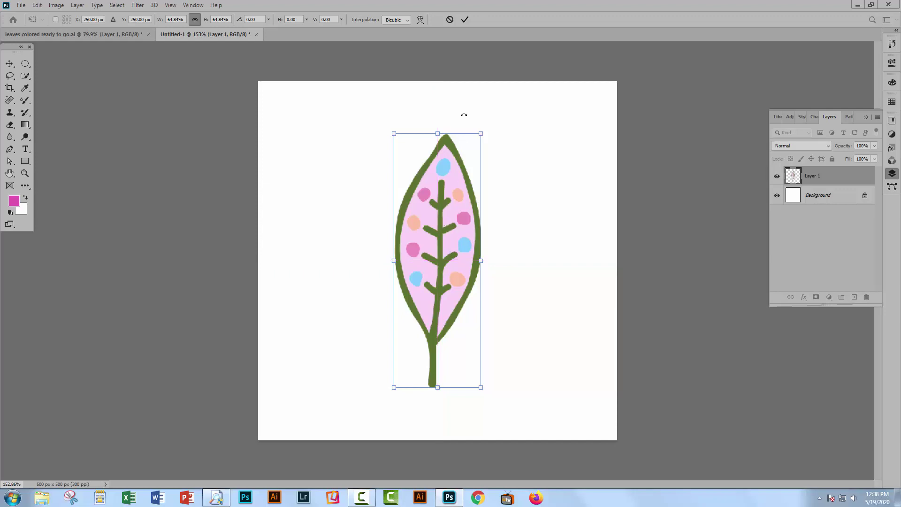
click(464, 19)
key(l)
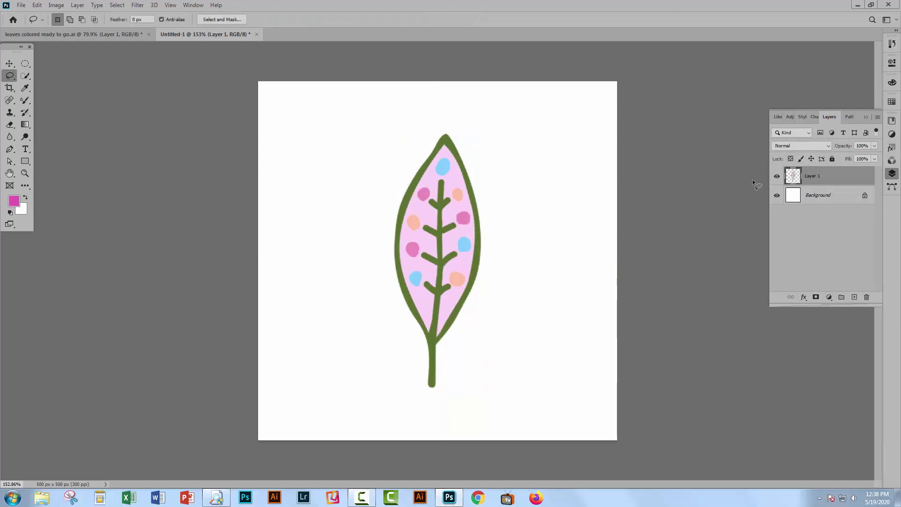
Step: Lasso the blue fan leaf in the leaves file and drag it into Untitled-1 as Layer 2
click(62, 33)
key(m)
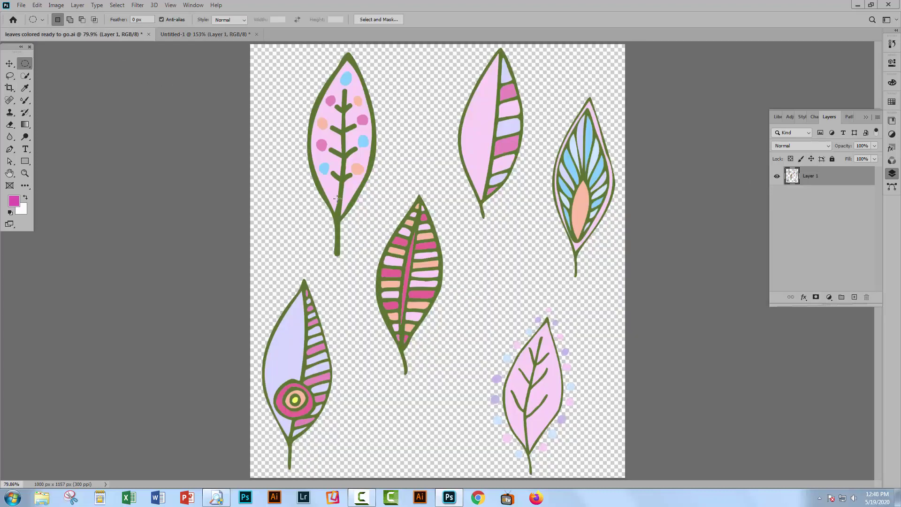
click(10, 75)
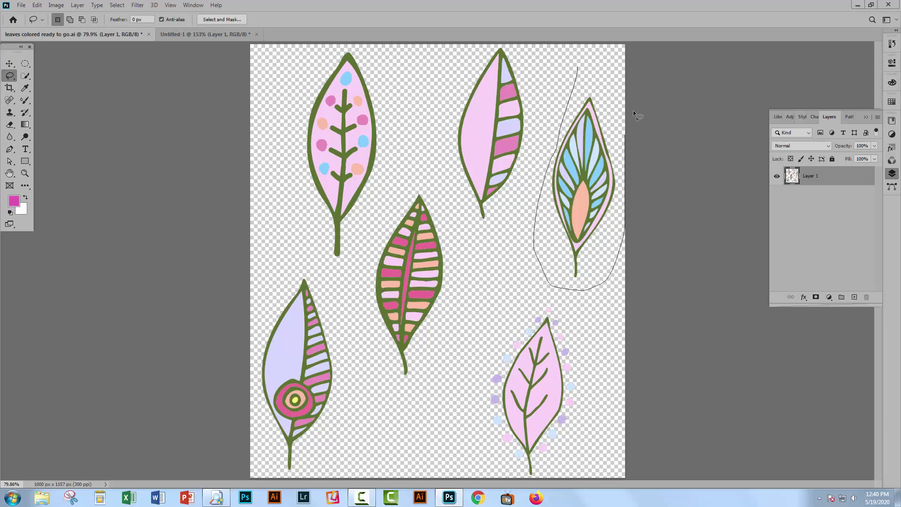
drag(583, 63, 578, 69)
click(225, 32)
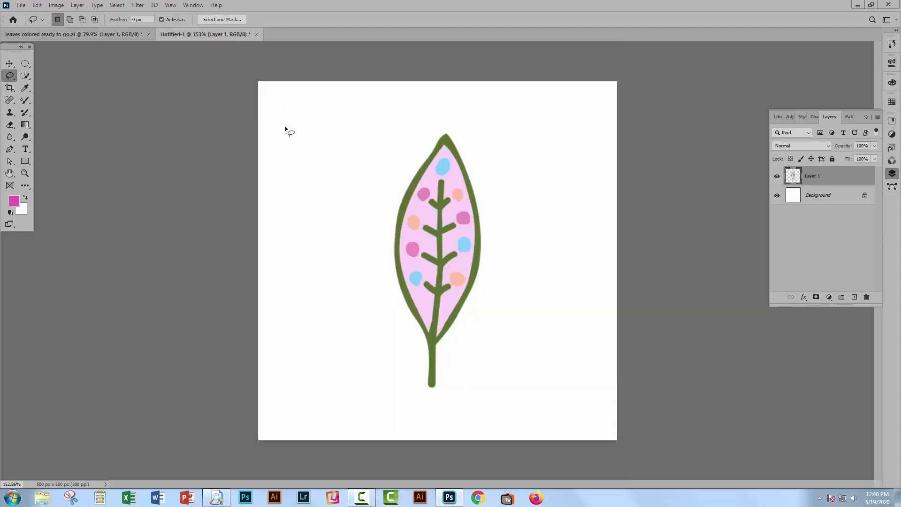
drag(285, 134, 283, 133)
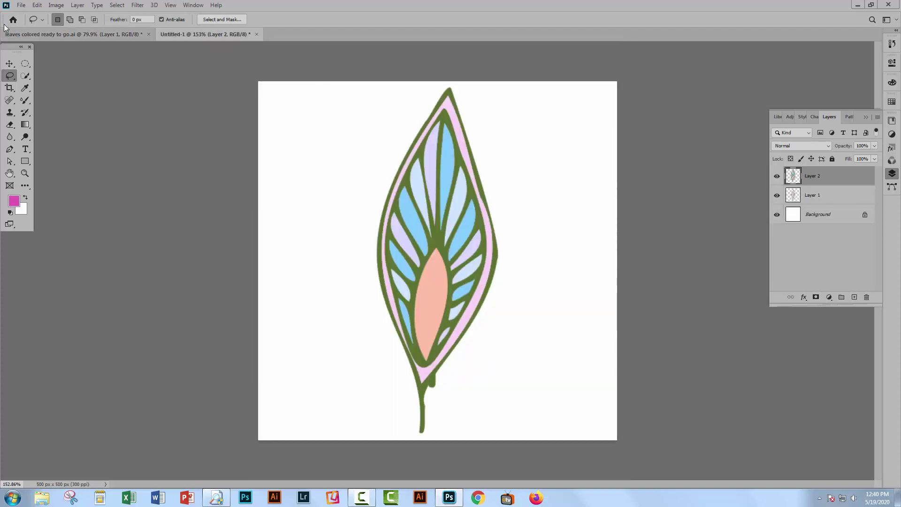
Step: Scale the fan leaf to 73.60% and centre it over the dotted leaf
click(9, 64)
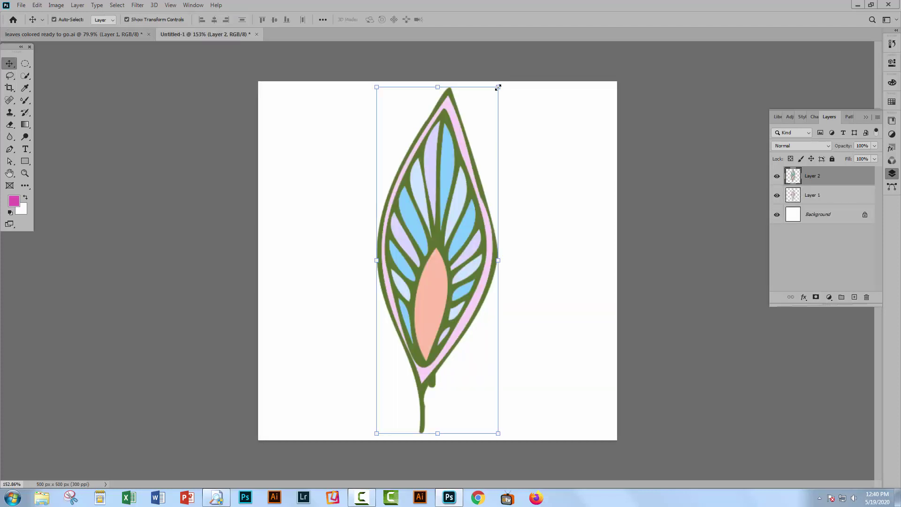
drag(497, 87, 465, 179)
drag(437, 270, 458, 224)
click(465, 19)
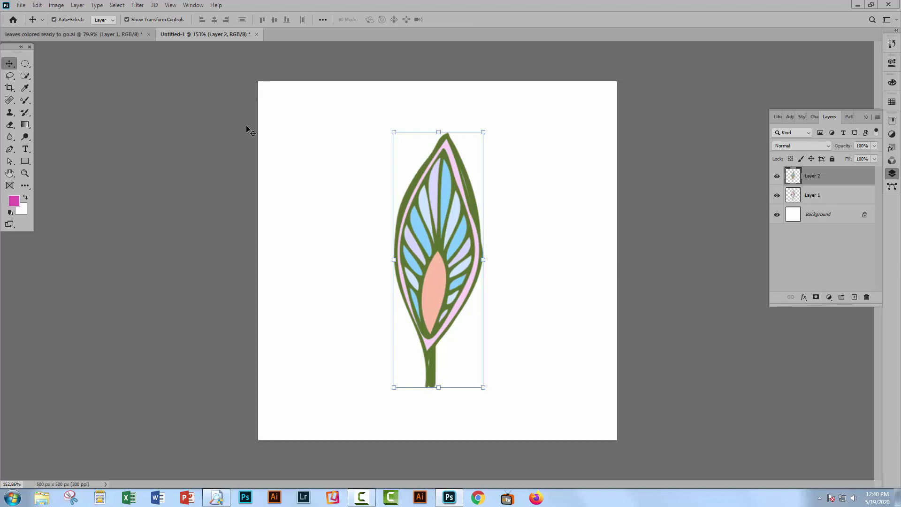
click(591, 220)
Step: Apply Offset of −250 horizontal and −250 vertical with Wrap Around to Layer 2
click(833, 176)
click(132, 5)
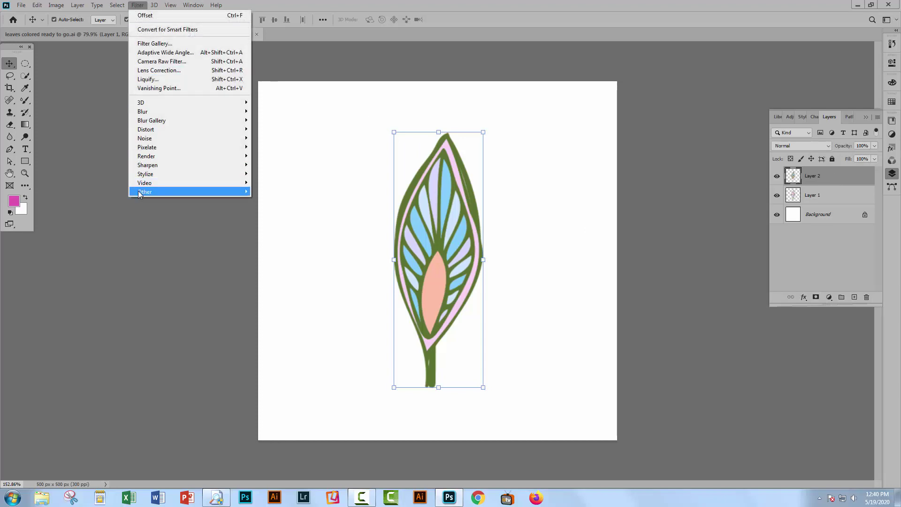
mouse_move(226, 192)
click(268, 235)
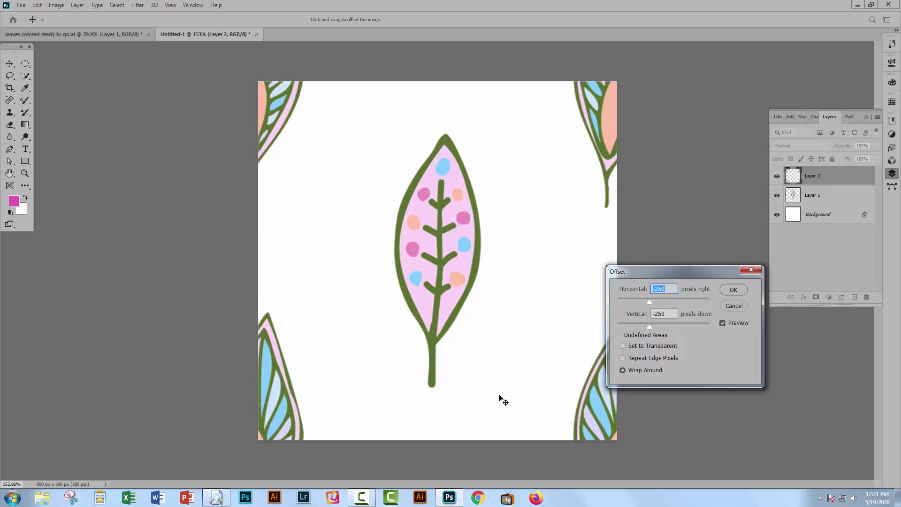
click(734, 289)
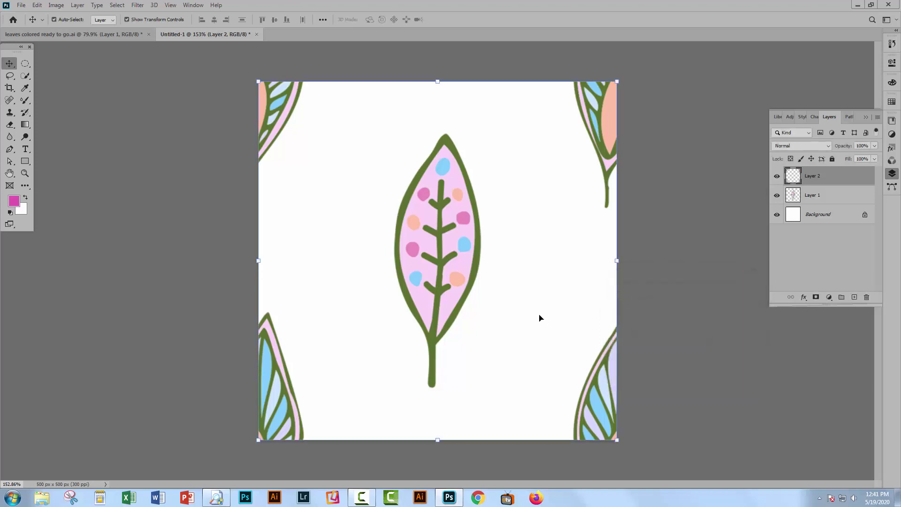
click(495, 311)
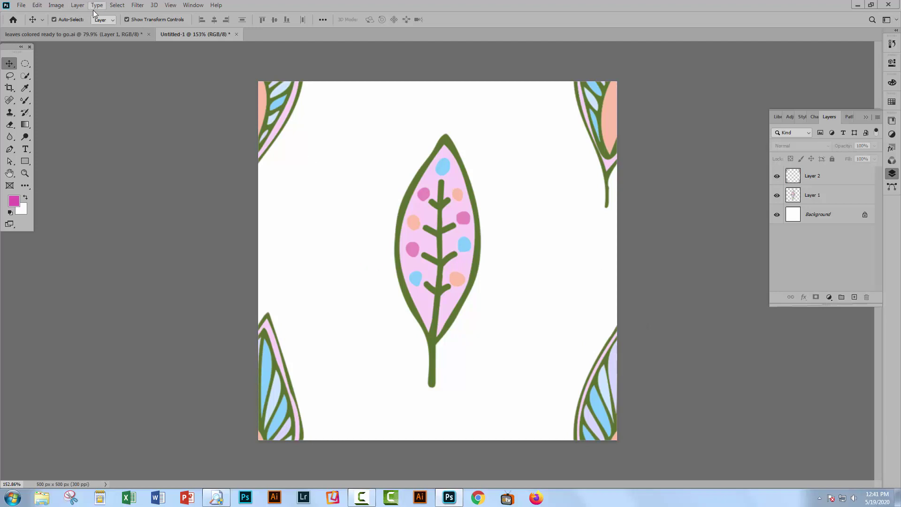
Step: Select the whole canvas and define it as a pattern named 'v1 leaves'
click(117, 6)
click(120, 17)
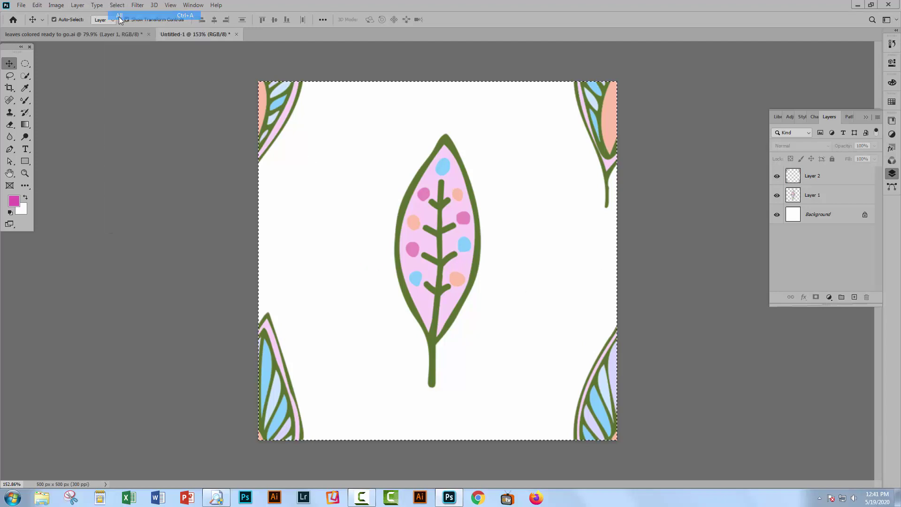
click(37, 5)
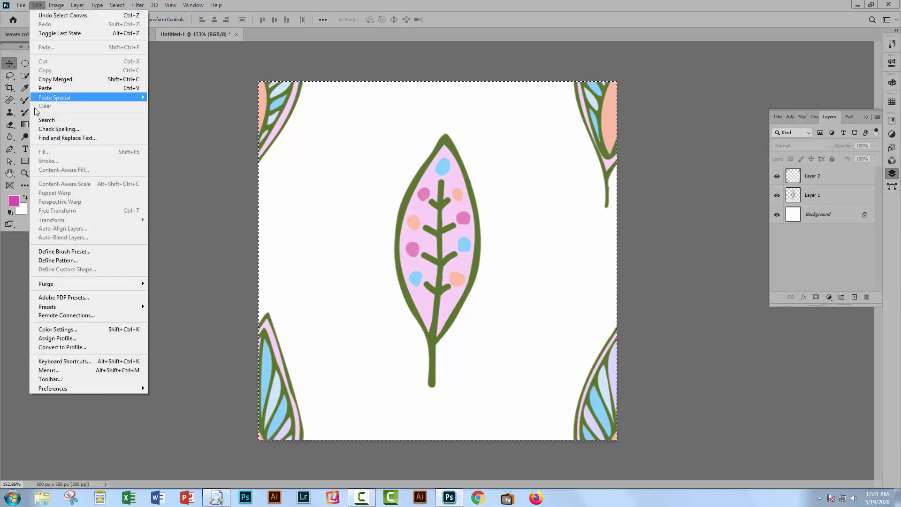
click(54, 260)
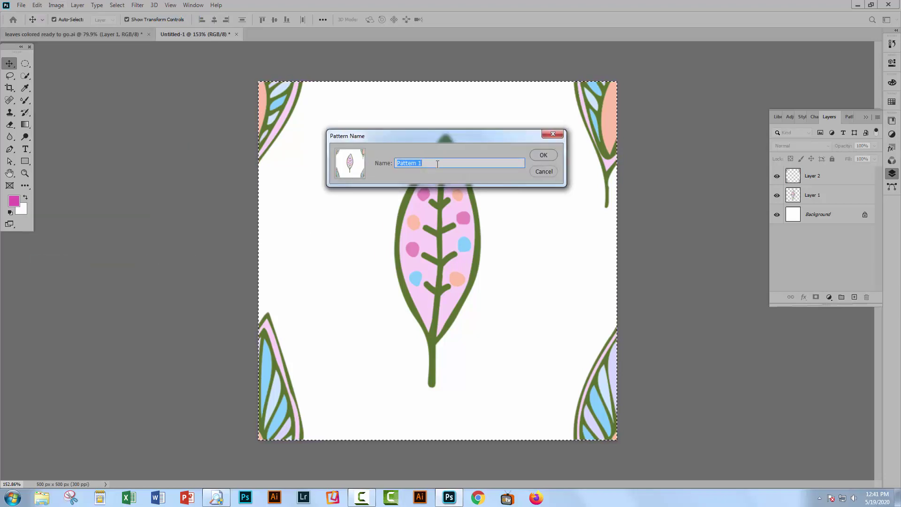
text(v1 leaves)
key(Return)
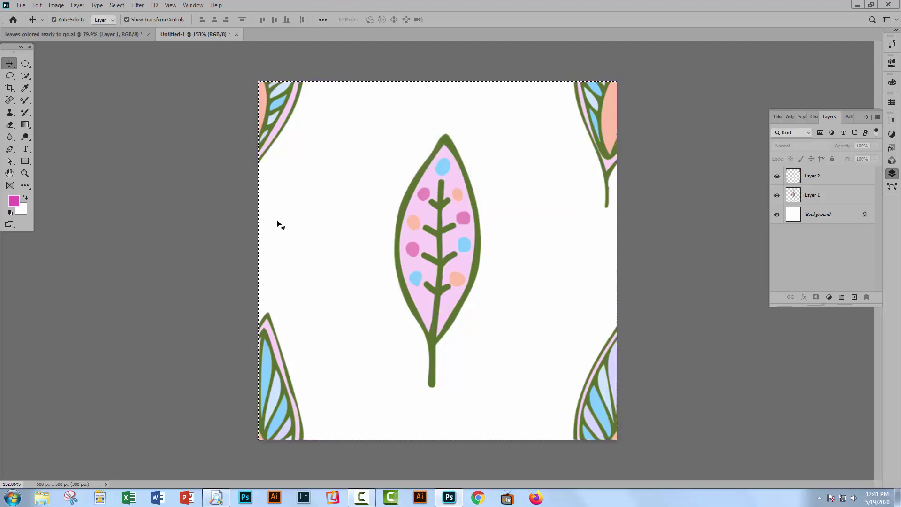
Step: Make a new white 1000 × 1000 pixel, 300 ppi document, Untitled-2
click(22, 6)
click(19, 14)
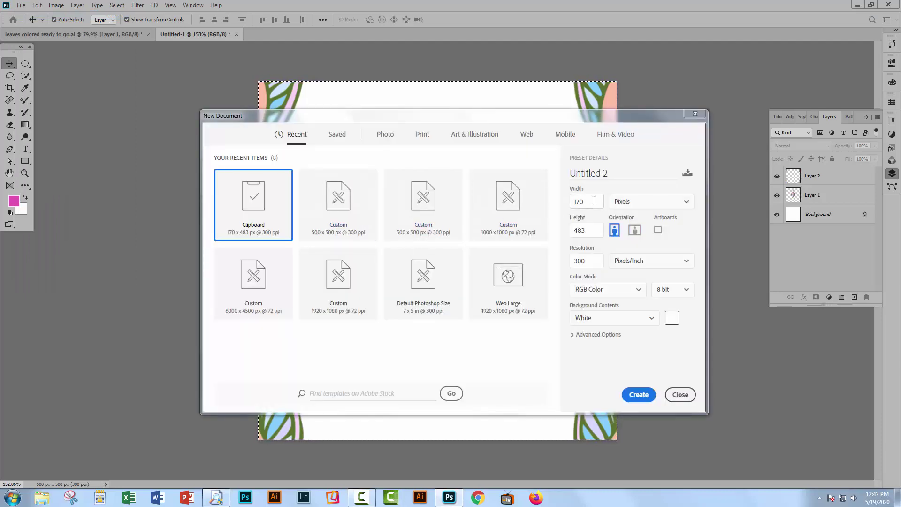
click(593, 200)
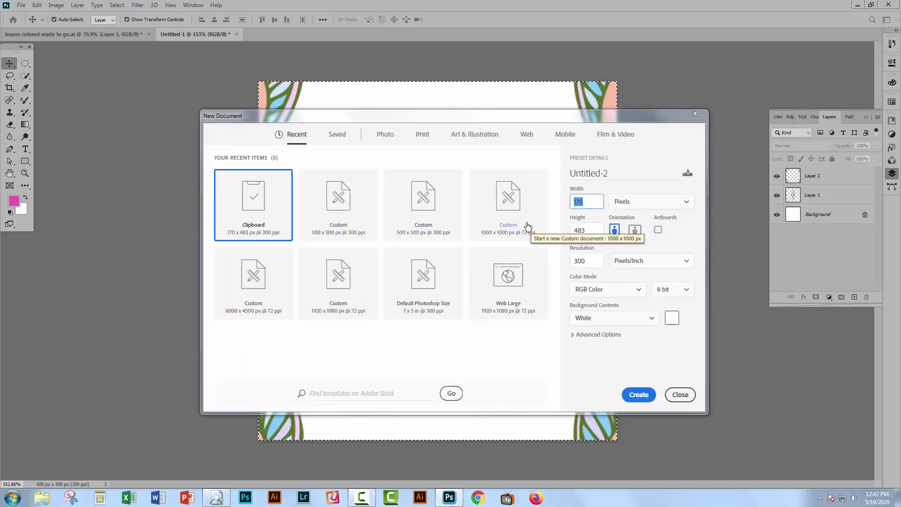
text(1000)
key(Tab)
text(1000)
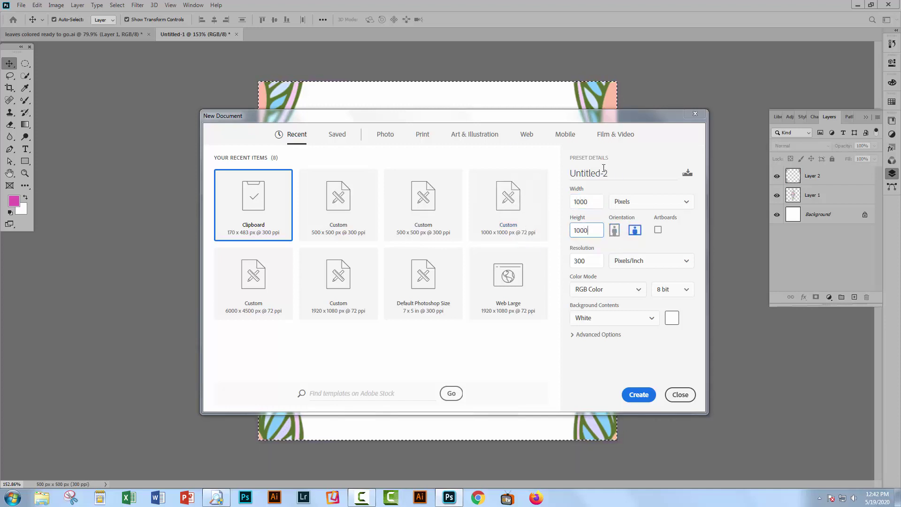
click(631, 395)
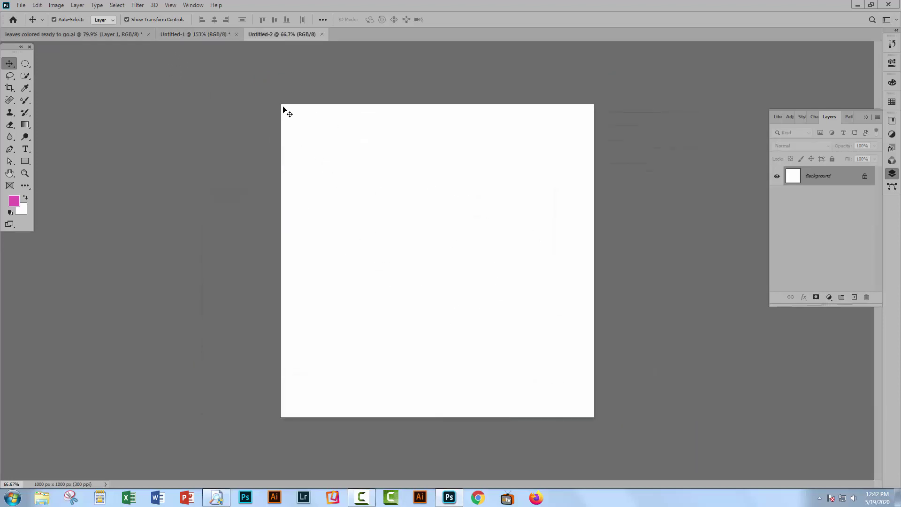
Step: Choose the v1 leaf pattern in the Fill dialog, then cancel the Brick Fill script settings
click(36, 5)
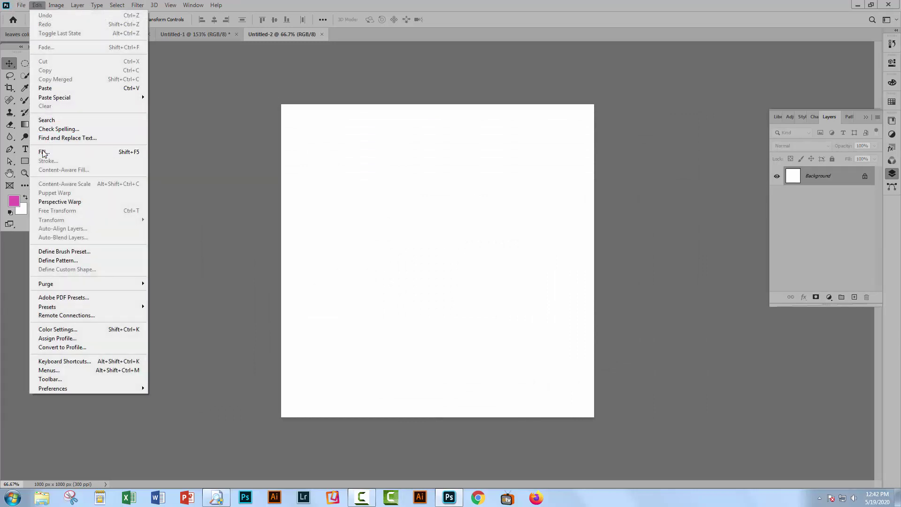
click(42, 152)
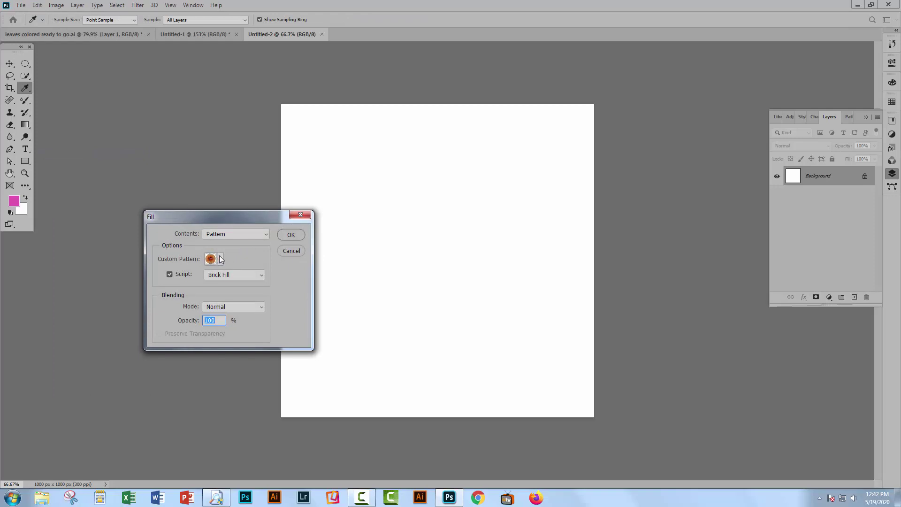
click(220, 259)
drag(251, 289, 242, 334)
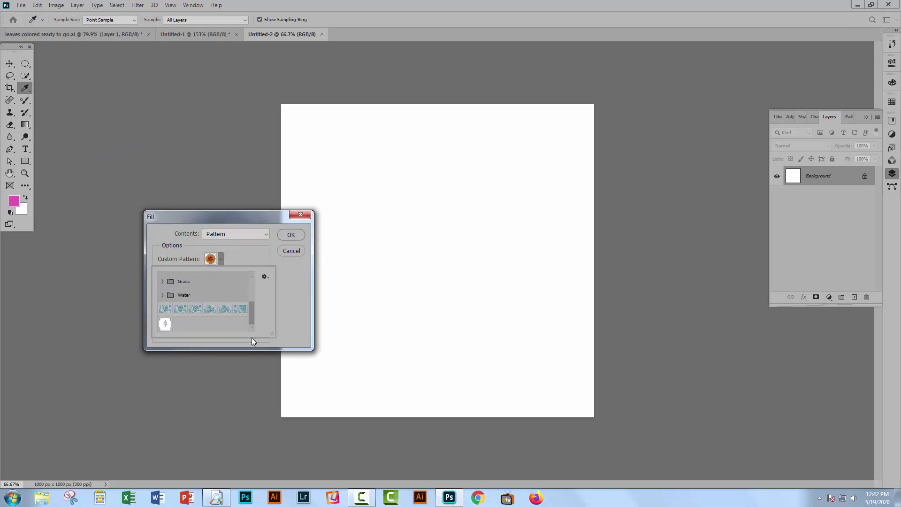
click(163, 324)
click(289, 235)
click(290, 234)
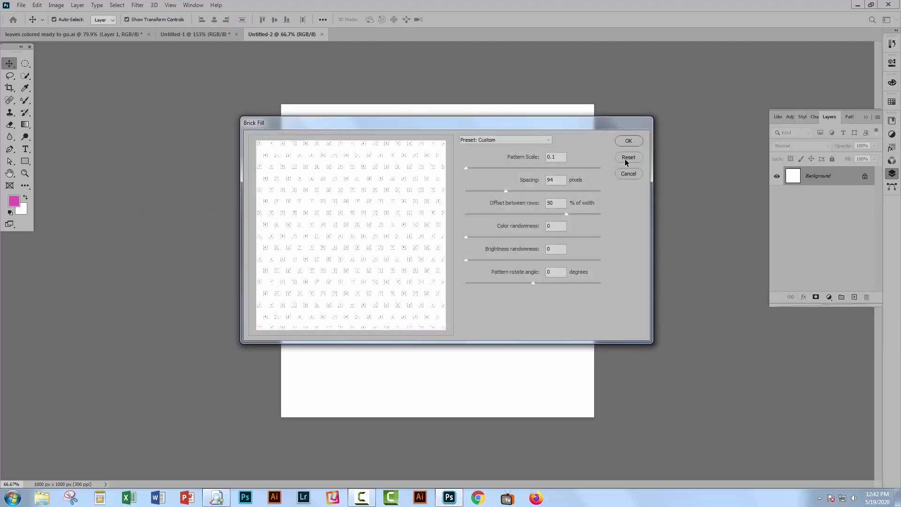
click(623, 174)
Step: Refill the canvas with the v1 leaf pattern with Script unchecked
click(37, 5)
click(145, 181)
key(i)
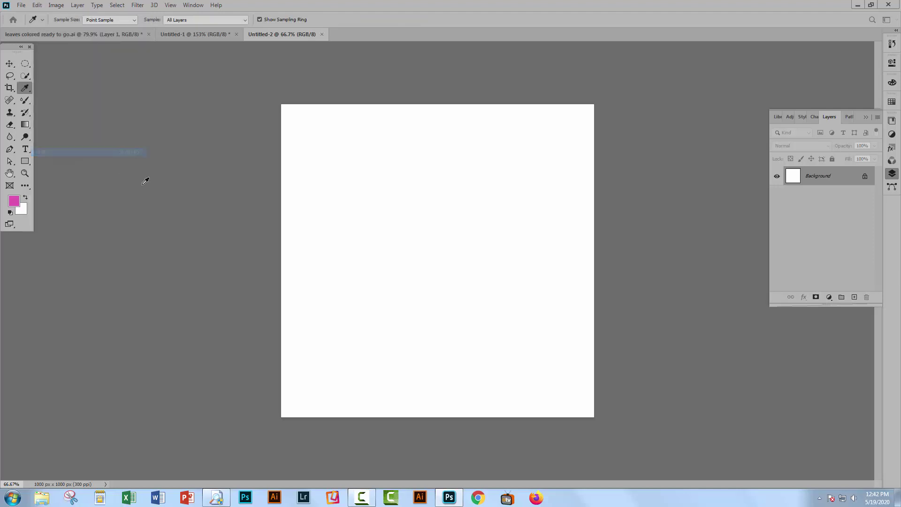
click(170, 274)
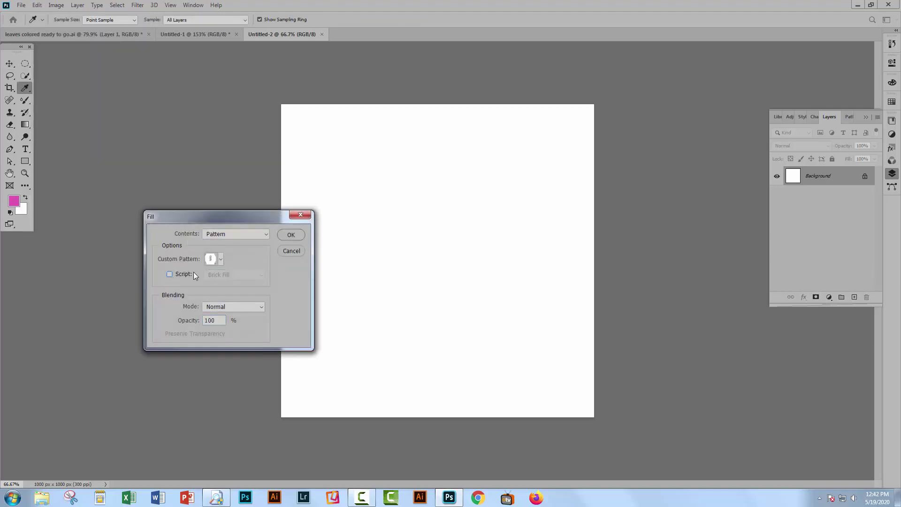
click(291, 235)
key(v)
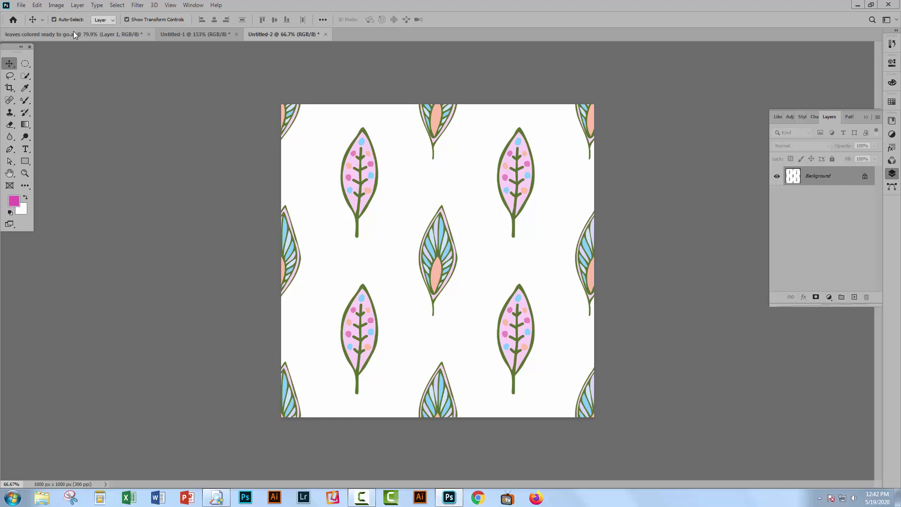
Step: Lasso the pink striped leaf in the leaves file and paste it into Untitled-2
drag(71, 33, 101, 46)
key(l)
mouse_move(469, 71)
mouse_down()
mouse_move(477, 60)
mouse_move(453, 85)
mouse_up()
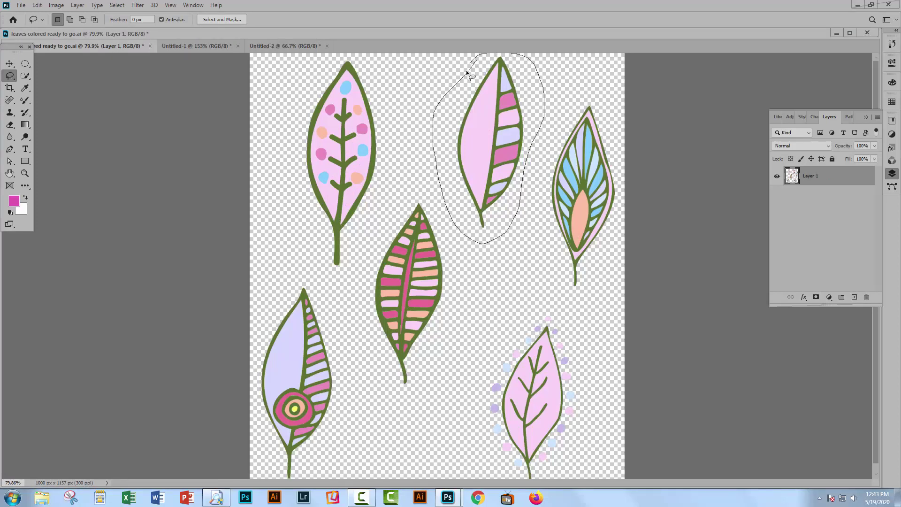
drag(465, 76, 444, 101)
click(280, 45)
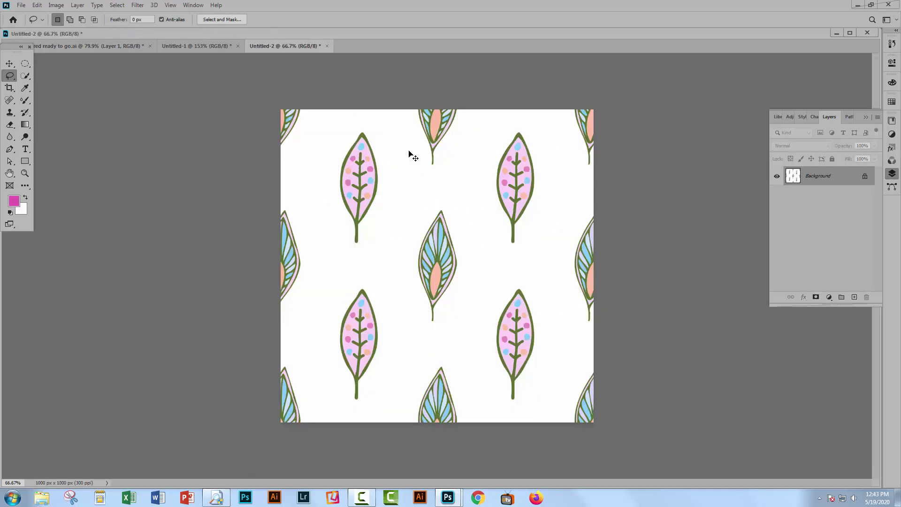
key(ctrl+v)
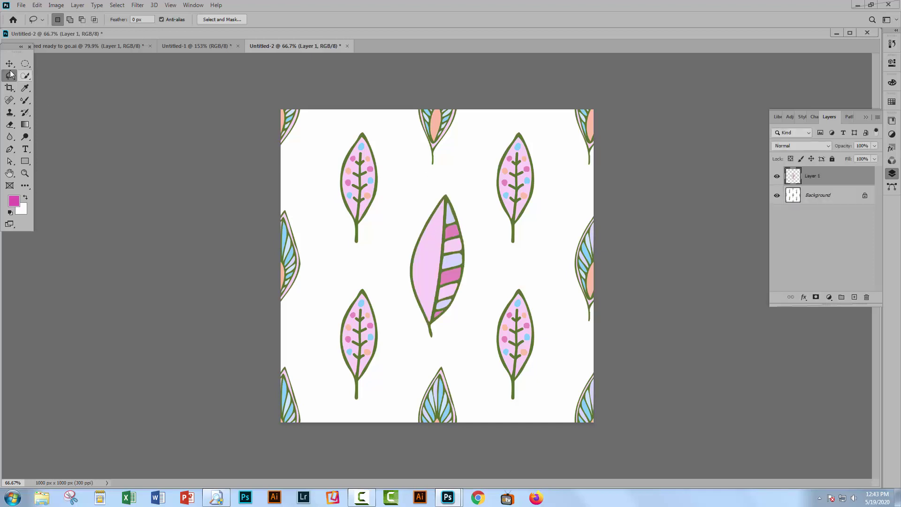
Step: Scale the striped leaf to about 70% beside the blue leaf and unlock Background as Layer 0
key(v)
drag(465, 196, 447, 238)
drag(431, 275, 412, 248)
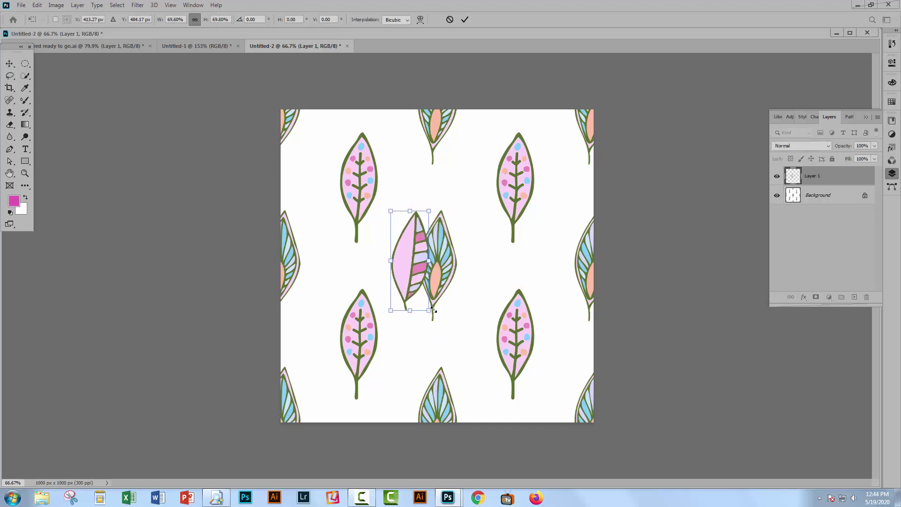
drag(430, 310, 433, 321)
click(464, 19)
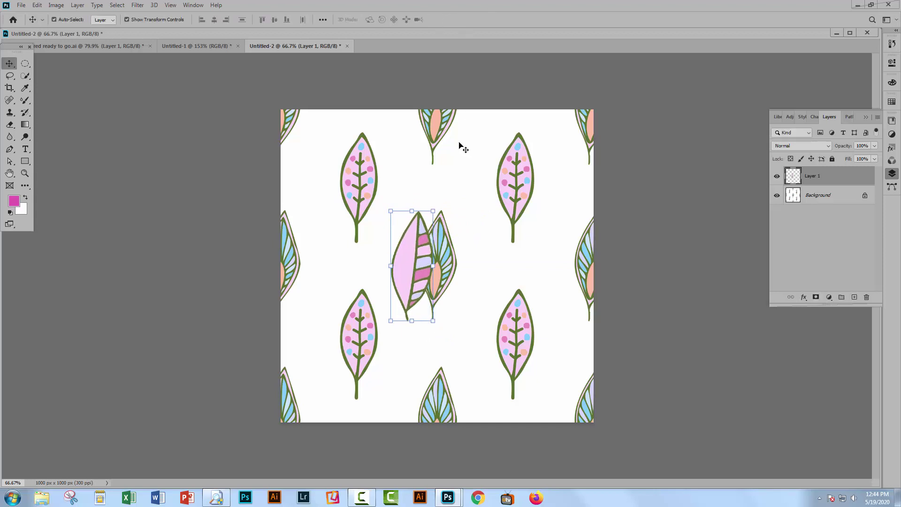
drag(405, 252, 391, 245)
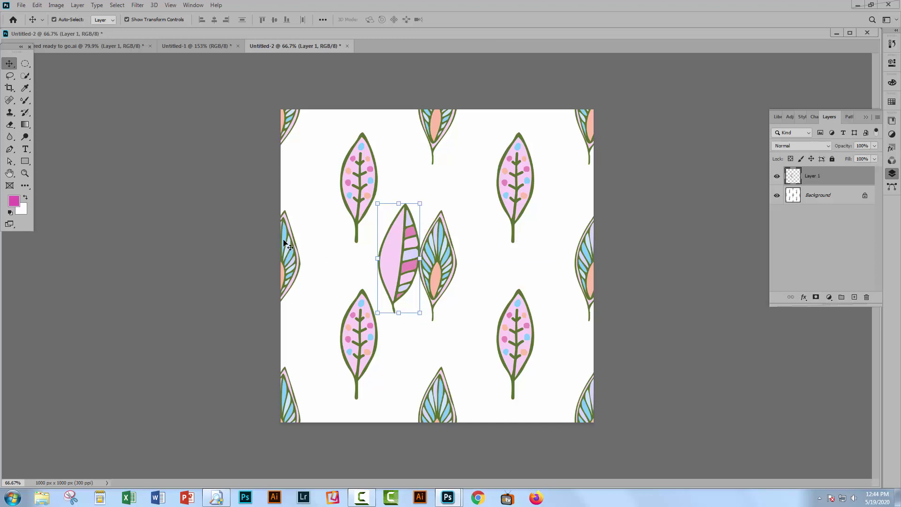
click(863, 196)
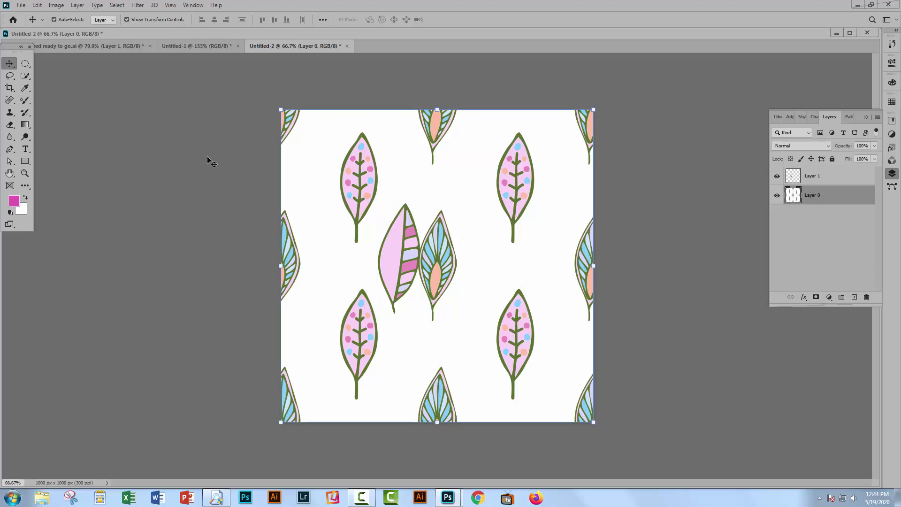
Step: Delete the partial leaves at the left and right edges of the pattern layer
click(9, 76)
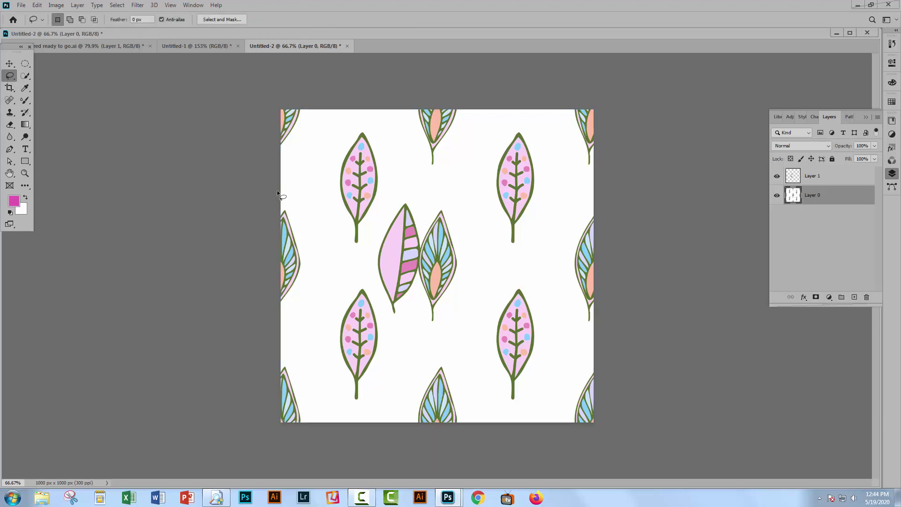
mouse_move(277, 193)
mouse_down()
mouse_move(303, 211)
mouse_move(331, 307)
mouse_move(265, 334)
mouse_move(233, 278)
mouse_up()
key(Delete)
mouse_move(603, 197)
mouse_down()
mouse_move(564, 245)
mouse_move(561, 290)
mouse_move(568, 324)
mouse_move(609, 331)
mouse_up()
key(Delete)
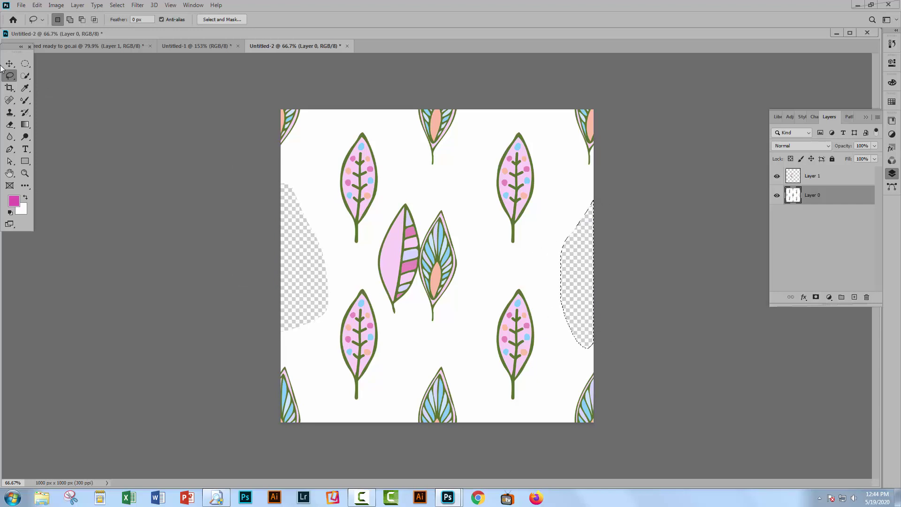
Step: Move the striped leaf onto the tile's left edge and select its layer
click(9, 64)
click(396, 248)
key(ctrl+d)
drag(396, 248, 432, 256)
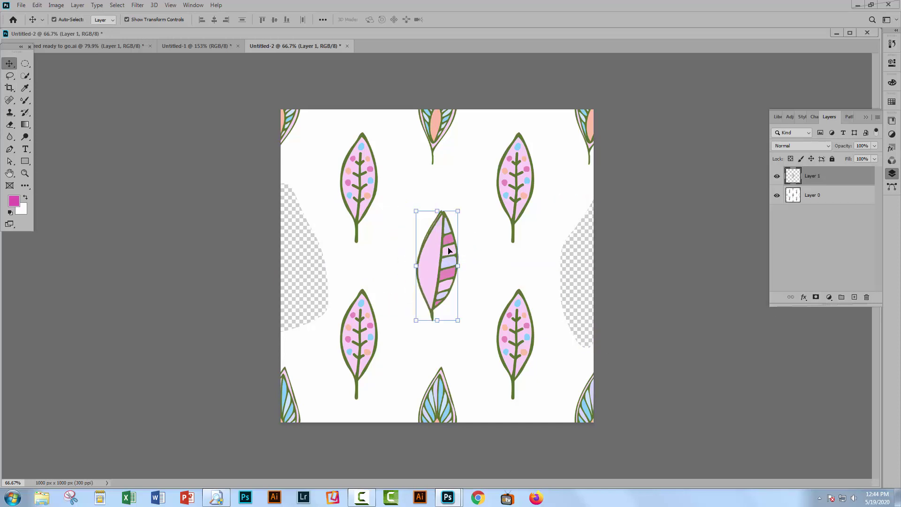
drag(437, 263, 282, 263)
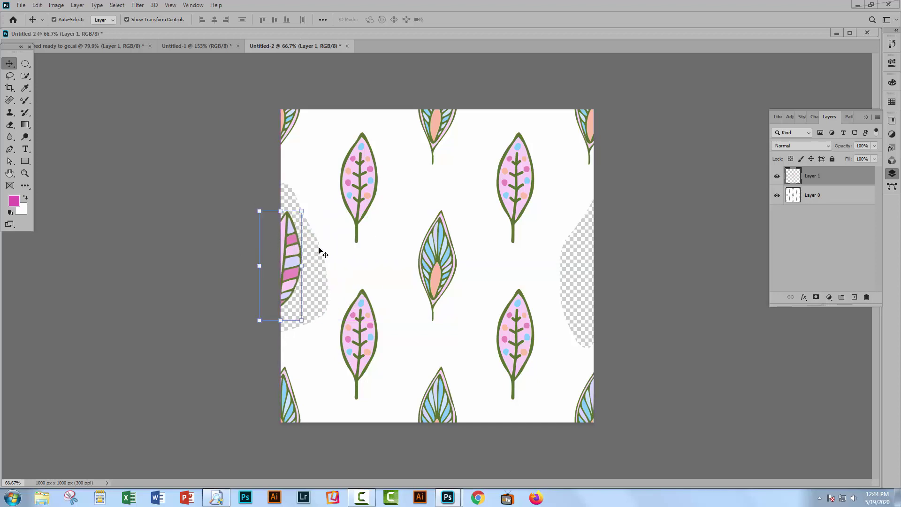
click(344, 273)
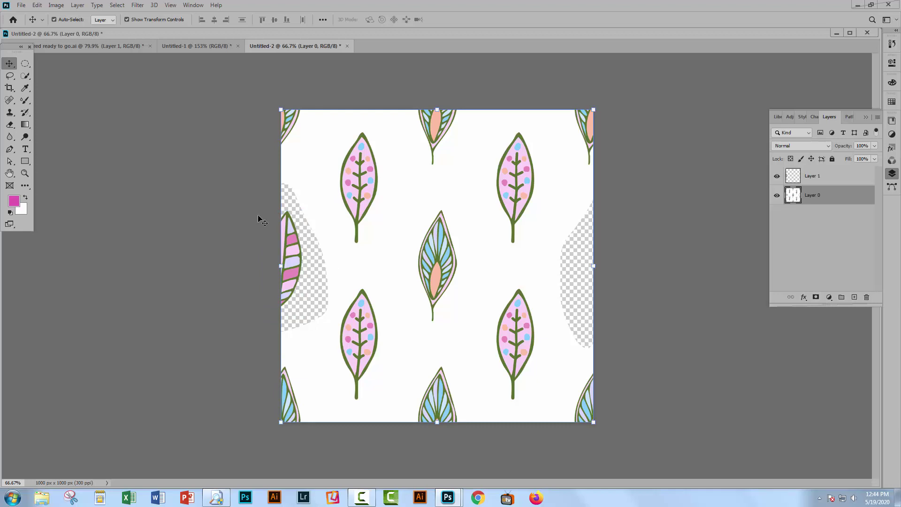
click(289, 252)
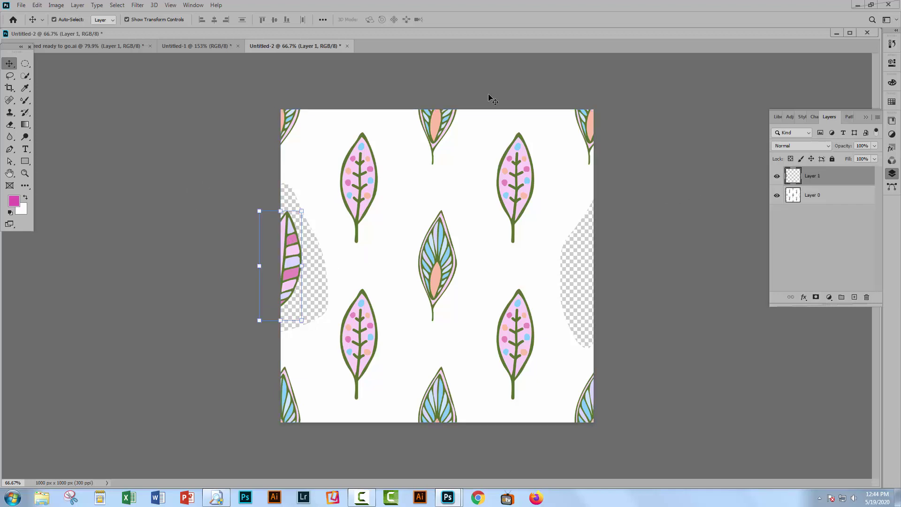
Step: Duplicate Layer 1 and, with Free Transform, set the copy's X position to 1000 px
drag(840, 174, 852, 296)
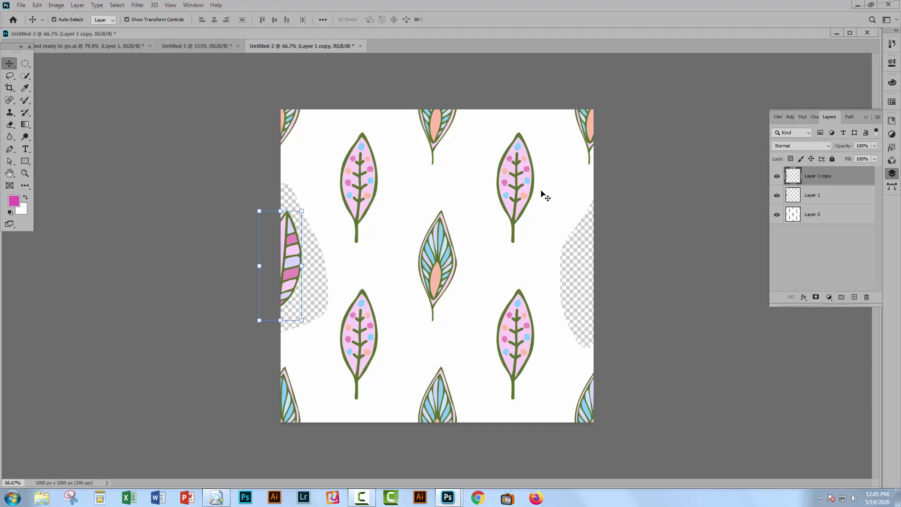
click(37, 6)
click(65, 210)
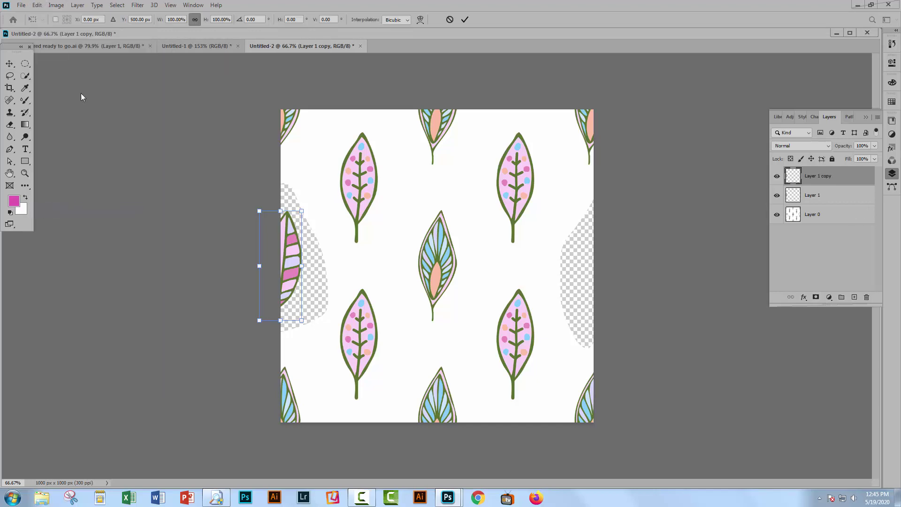
click(55, 21)
click(99, 19)
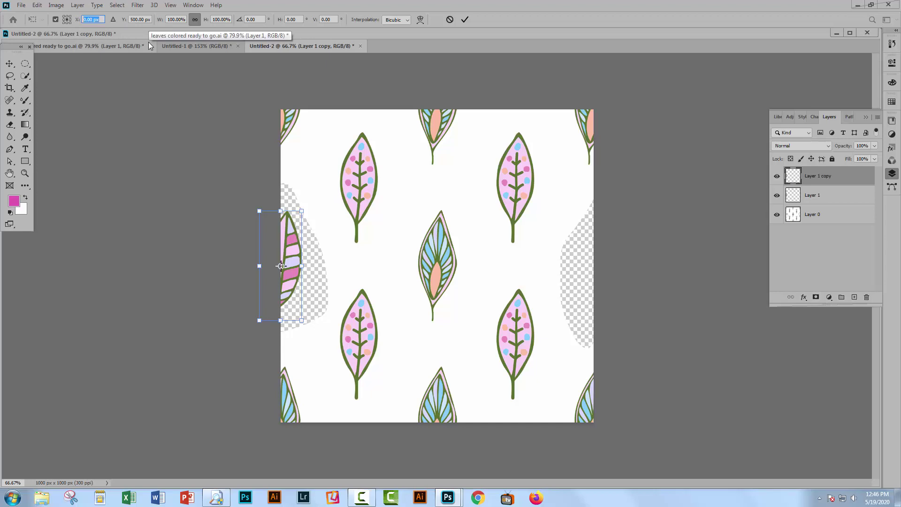
text(1000)
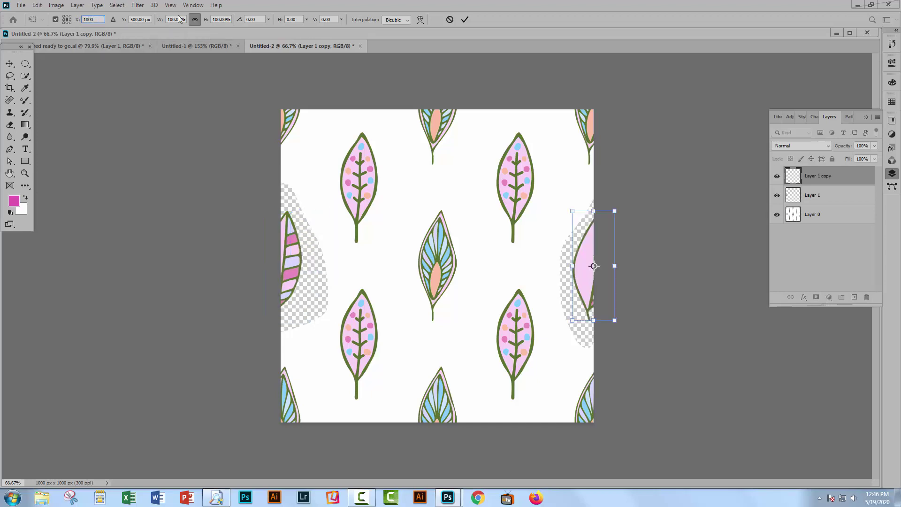
key(Tab)
click(464, 18)
click(100, 230)
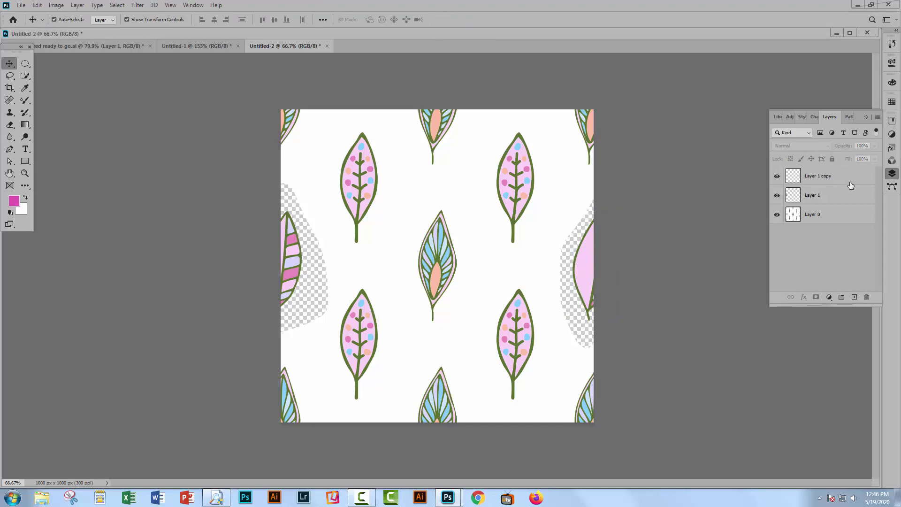
Step: Merge Layer 1, Layer 1 copy and the third leaf layer into one layer
click(829, 175)
click(823, 200)
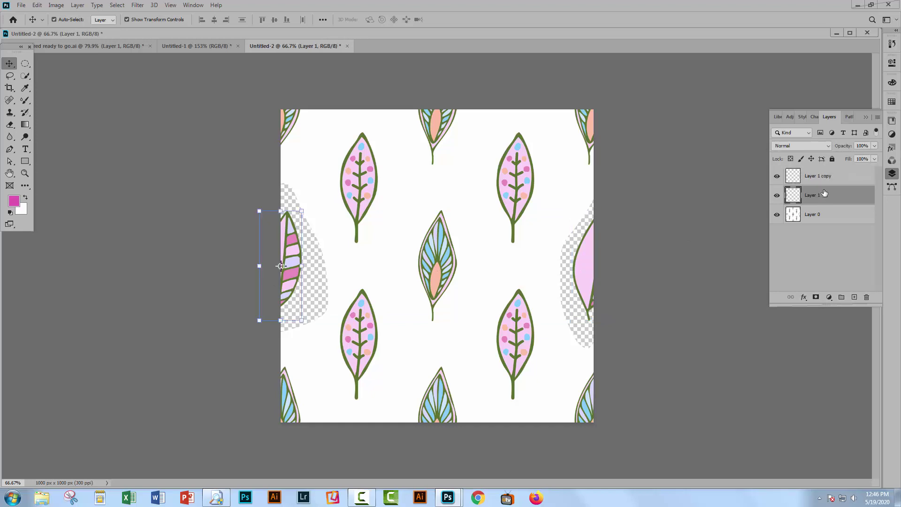
click(824, 182)
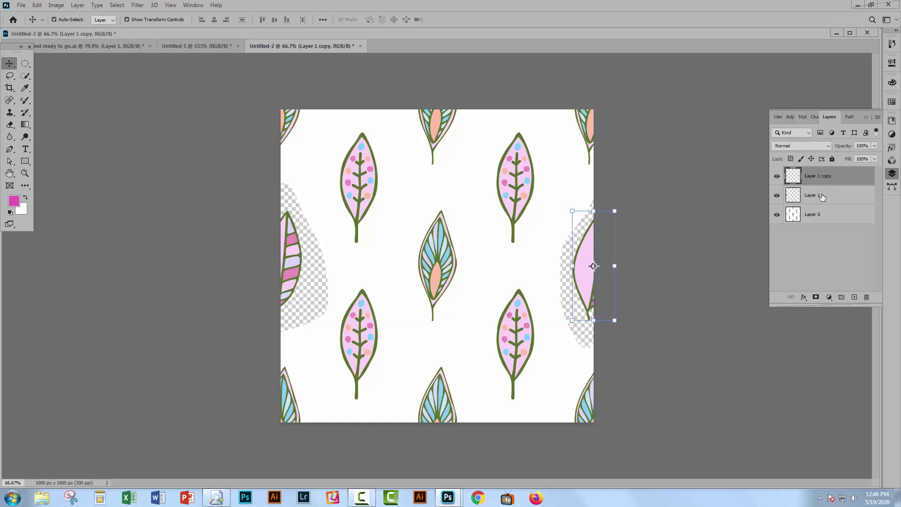
shift+click(822, 216)
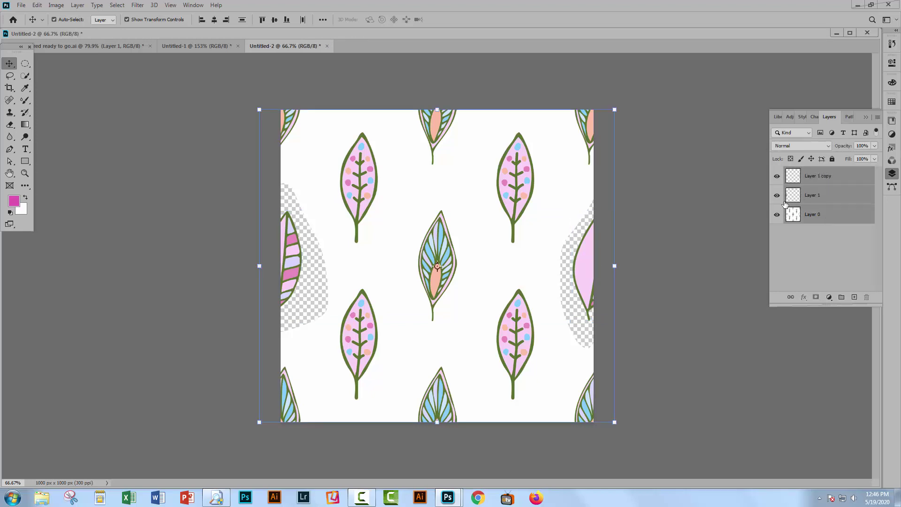
right_click(826, 214)
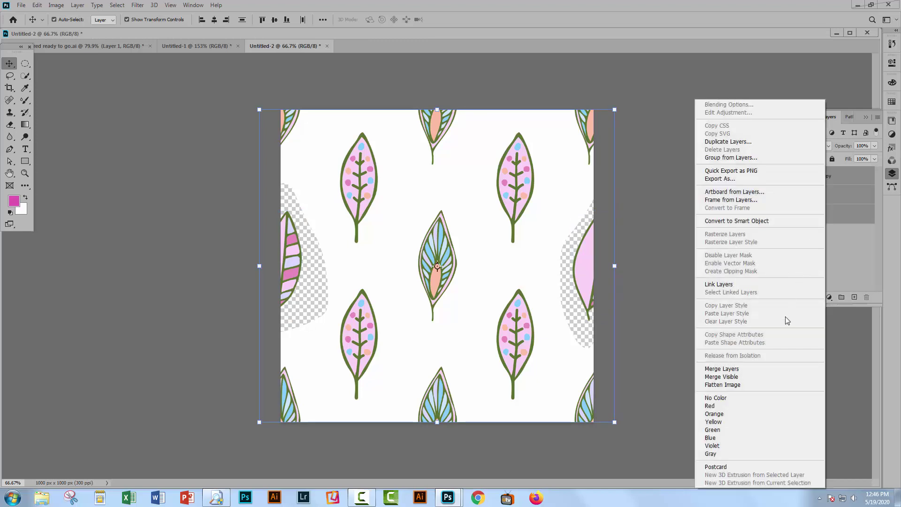
click(735, 369)
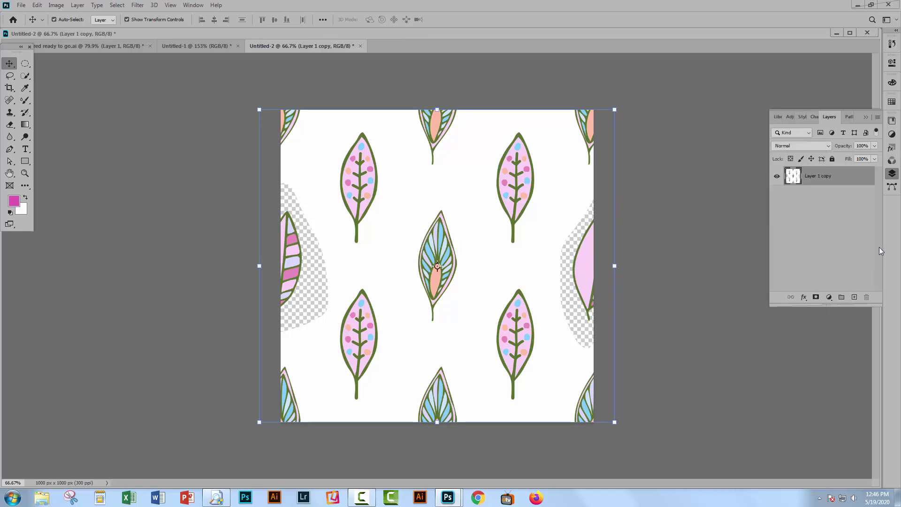
click(858, 256)
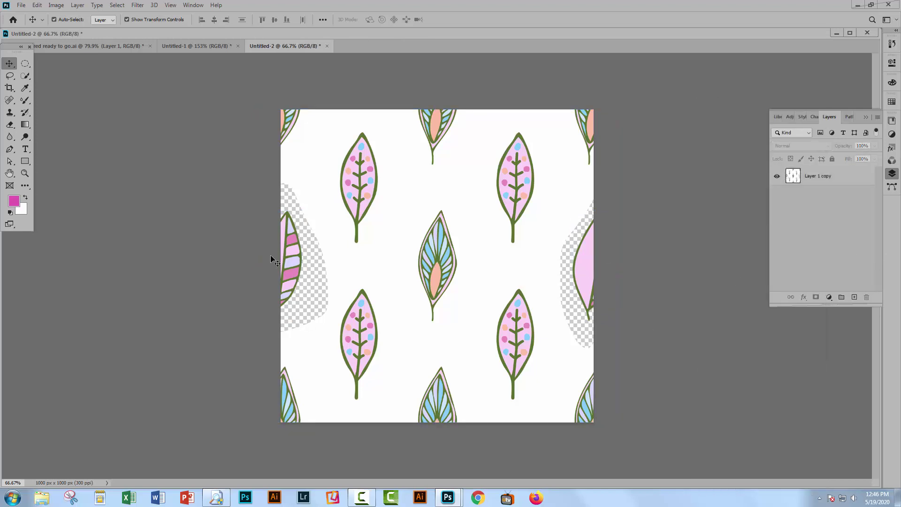
Step: Add a new layer beneath the merged leaves and fill it with white
click(854, 298)
drag(829, 176, 800, 196)
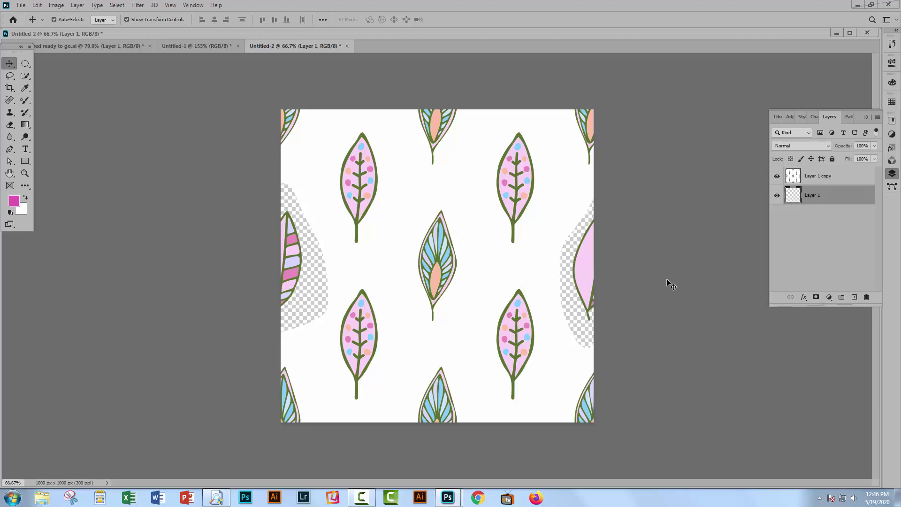
key(ctrl+BackSpace)
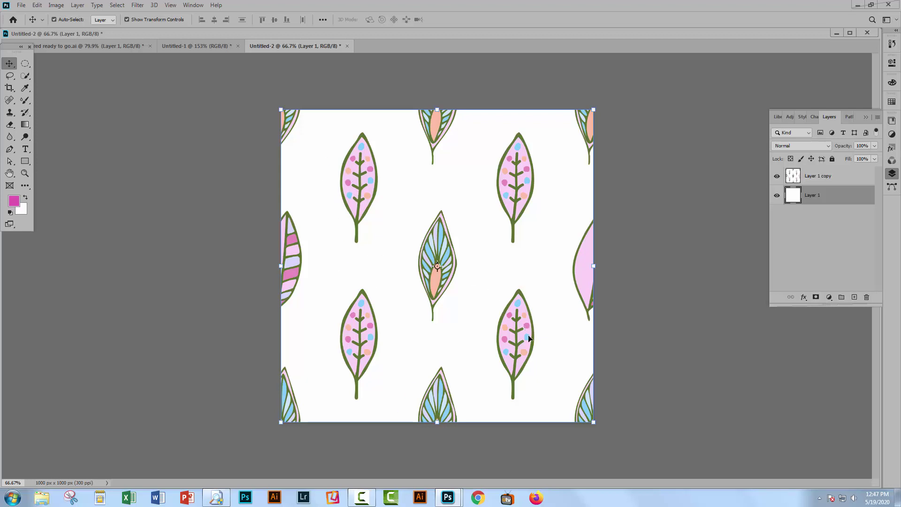
Step: Lasso the middle striped leaf in the leaves file and paste it into Untitled-2 as the top layer
click(80, 45)
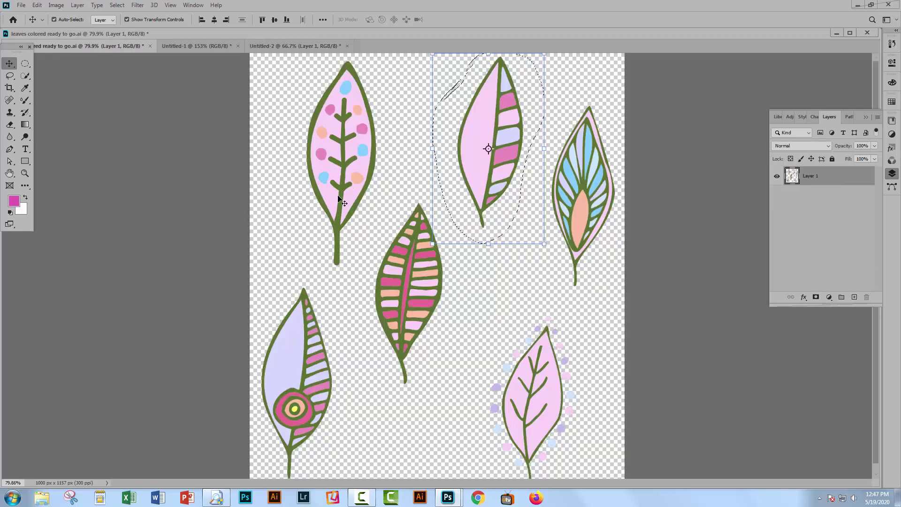
click(16, 78)
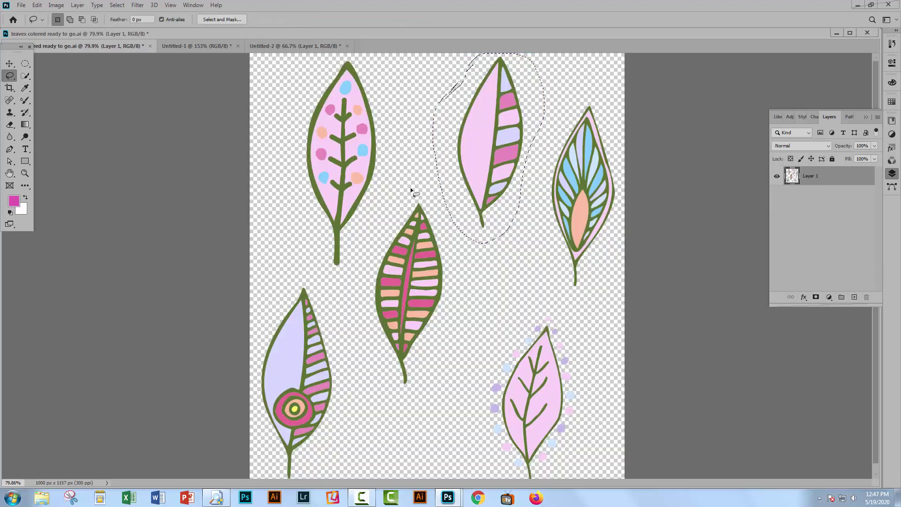
drag(411, 182, 381, 227)
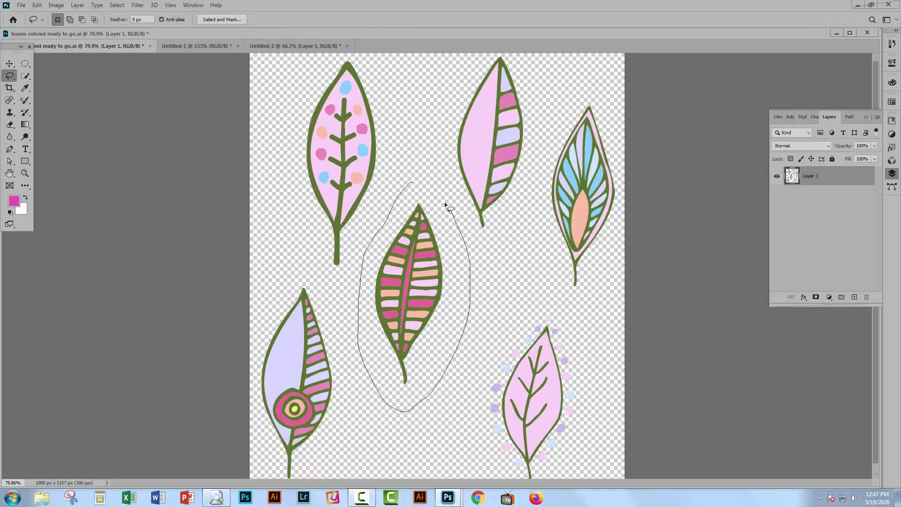
drag(403, 188, 402, 189)
click(280, 47)
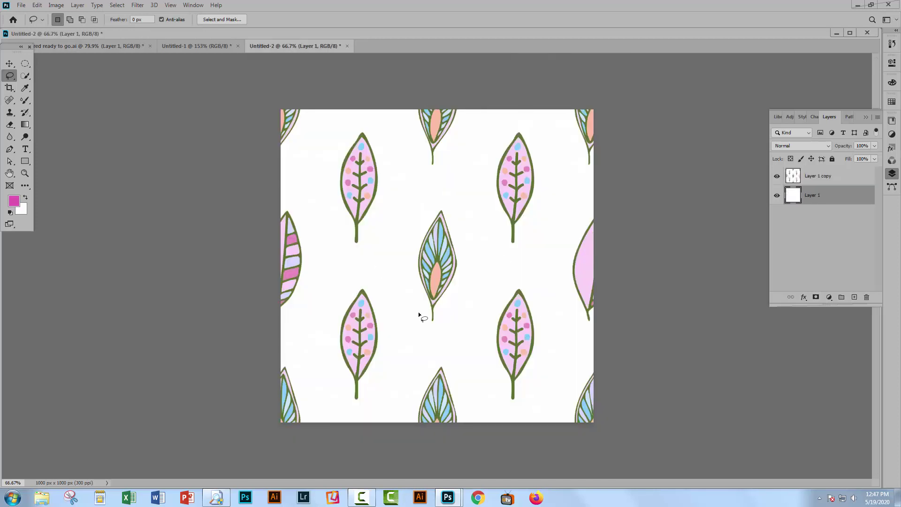
key(ctrl+v)
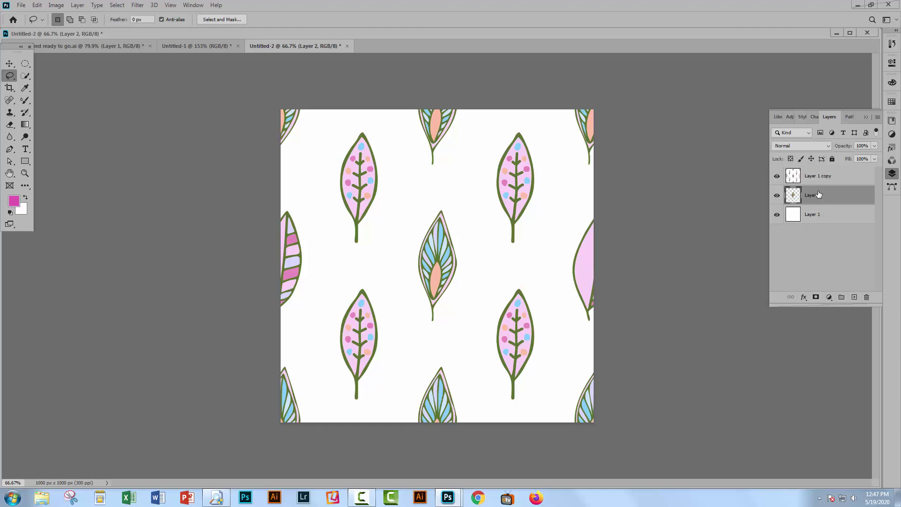
mouse_move(819, 194)
mouse_down()
mouse_move(814, 163)
mouse_move(811, 174)
mouse_move(824, 179)
mouse_move(824, 170)
mouse_up()
Step: Scale the pasted striped leaf to about 70% and place it over the top-left leaf
key(ctrl+t)
drag(463, 190, 452, 221)
drag(425, 270, 404, 251)
drag(429, 208, 425, 217)
drag(415, 253, 357, 156)
click(464, 20)
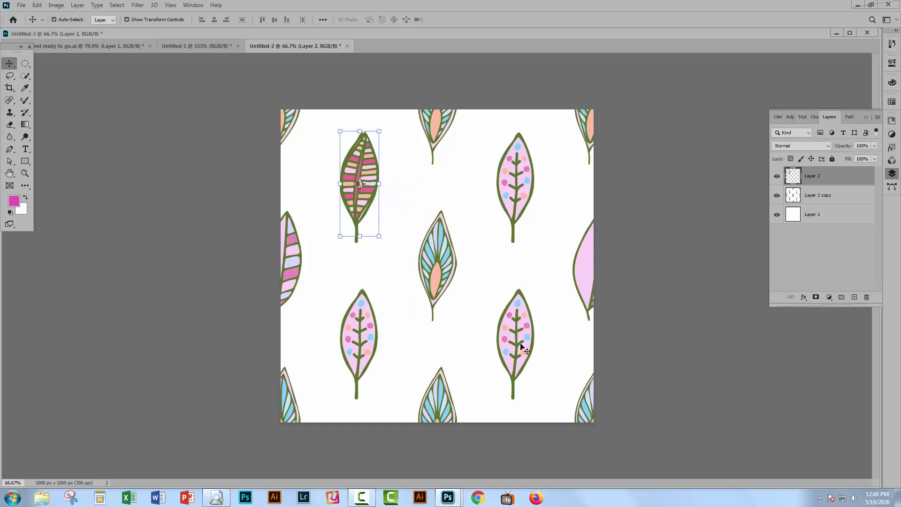
Step: Duplicate the striped leaf's Layer 2 and move the copy over the lower-right dotted leaf
drag(346, 196, 345, 204)
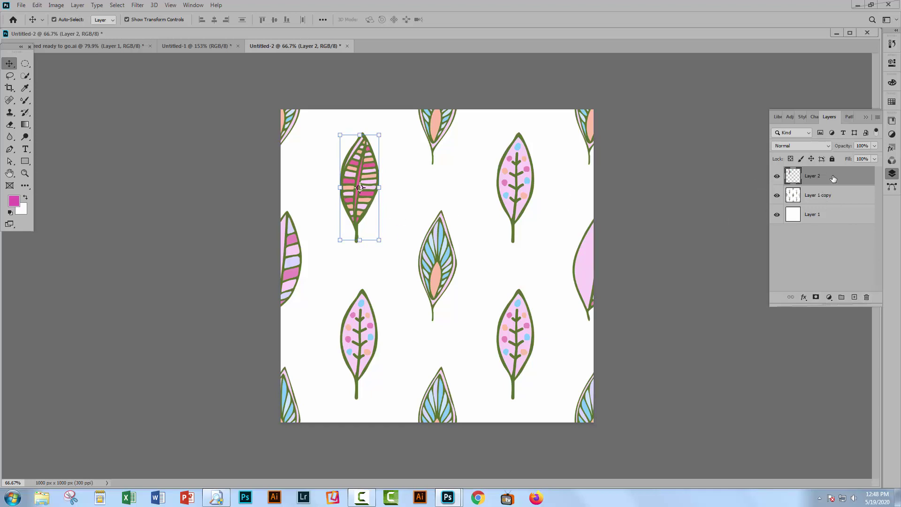
drag(833, 178, 854, 296)
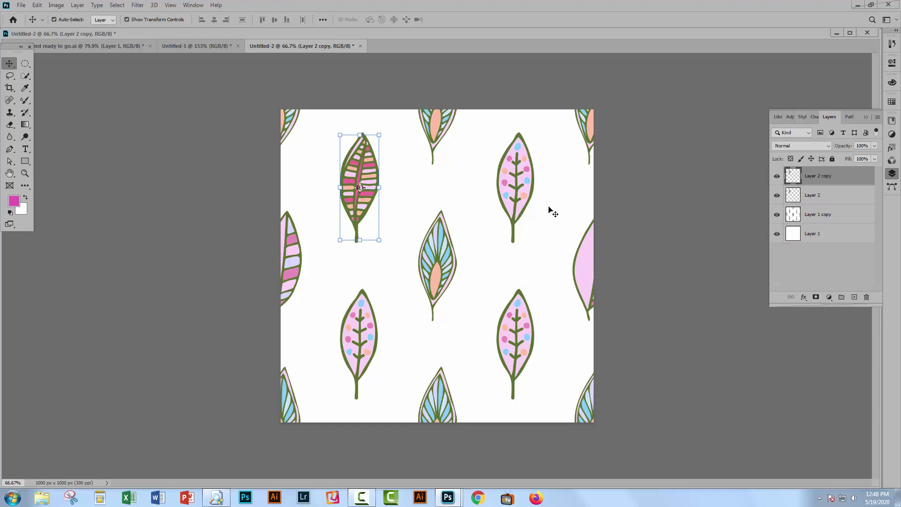
drag(359, 206, 512, 362)
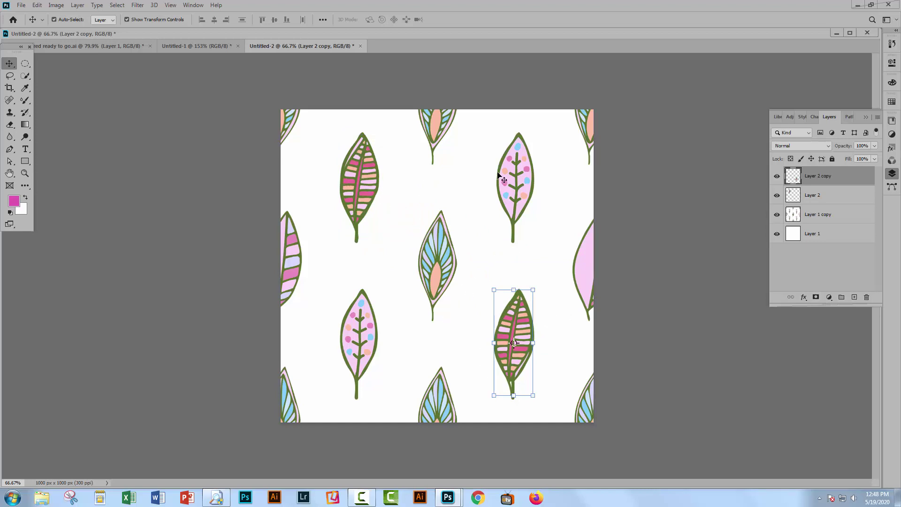
Step: Erase the top-left and bottom-right dotted leaves hidden beneath the two striped leaves
click(805, 215)
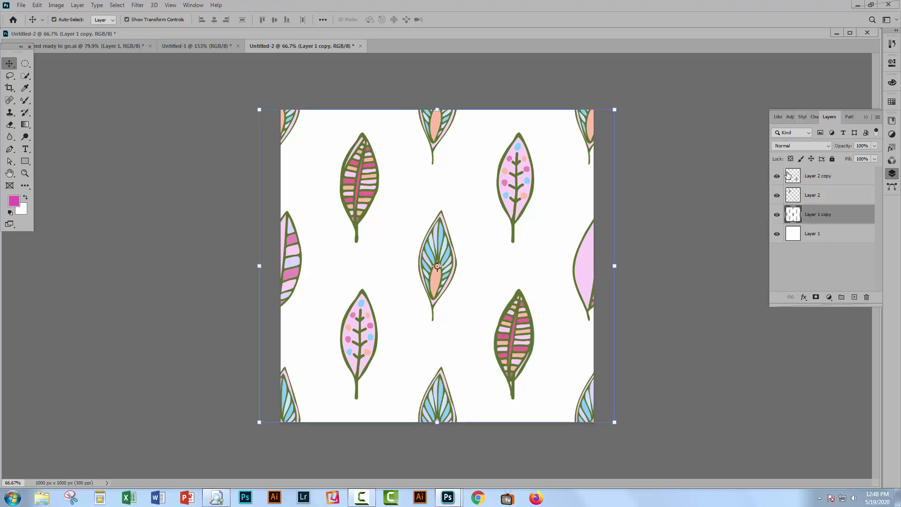
drag(776, 176, 777, 195)
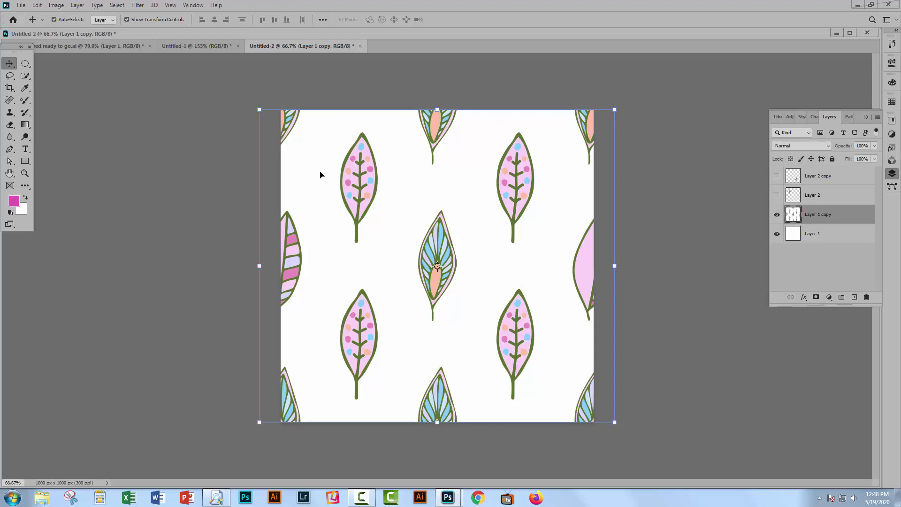
click(10, 76)
mouse_move(362, 121)
mouse_down()
mouse_move(326, 145)
mouse_move(346, 256)
mouse_move(382, 250)
mouse_move(404, 181)
mouse_move(385, 120)
mouse_move(342, 124)
mouse_up()
key(Delete)
mouse_move(509, 274)
mouse_down()
mouse_move(465, 320)
mouse_move(468, 360)
mouse_move(495, 400)
mouse_move(516, 410)
mouse_move(539, 383)
mouse_move(541, 331)
mouse_move(529, 293)
mouse_move(501, 281)
mouse_up()
key(Delete)
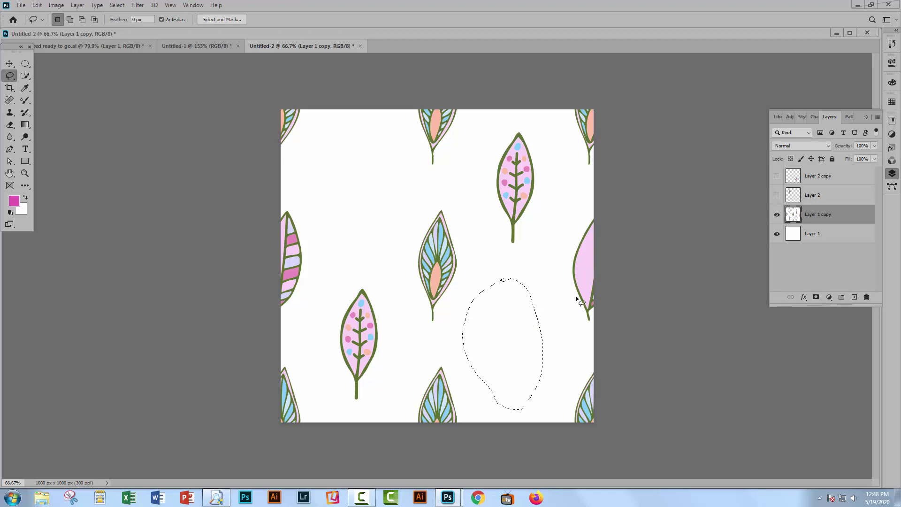
click(776, 176)
click(776, 194)
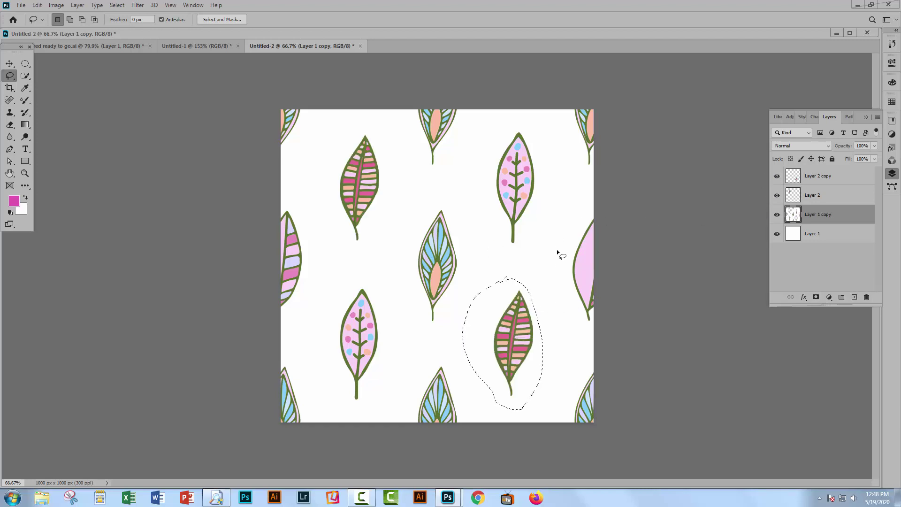
key(ctrl+d)
Step: Merge Layer 2 copy, Layer 2 and Layer 1 copy into a single layer
click(837, 177)
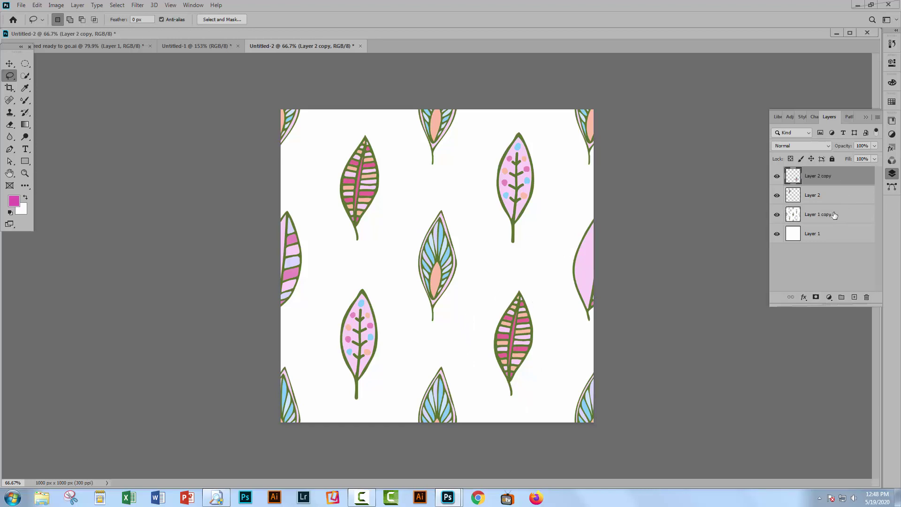
shift+click(834, 214)
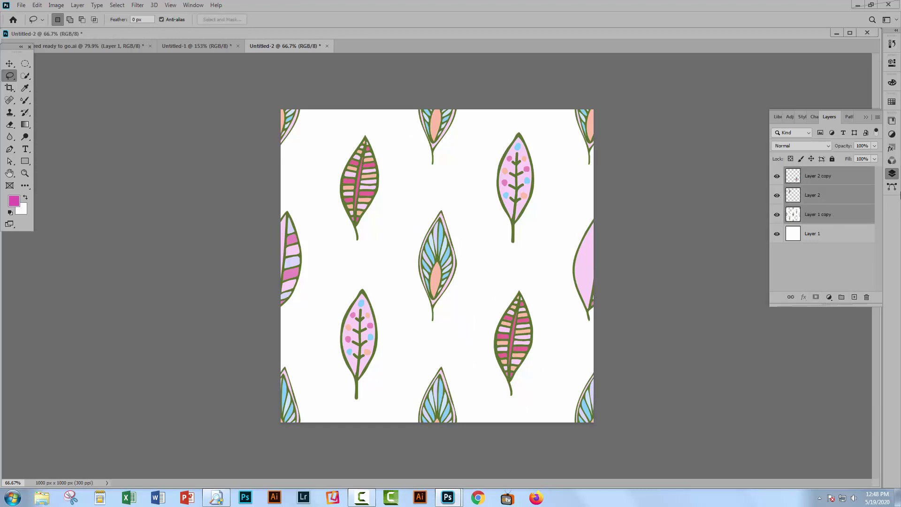
right_click(829, 216)
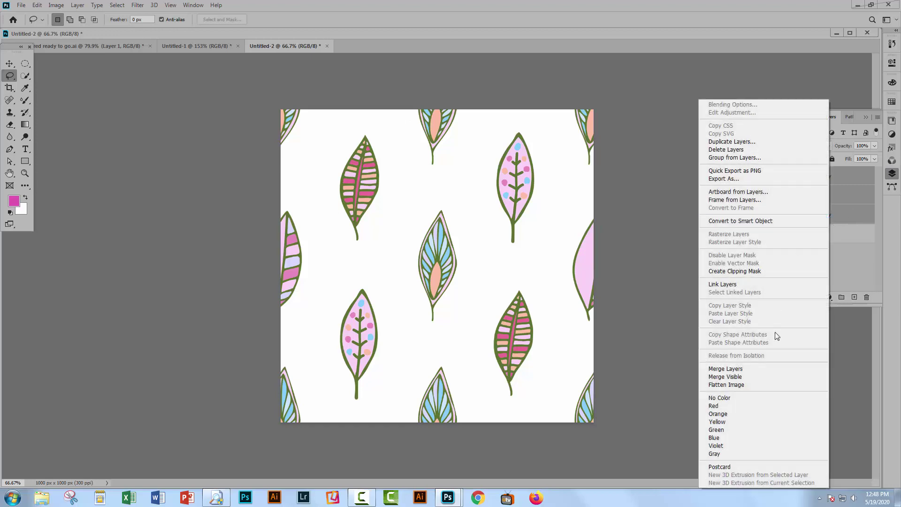
click(754, 367)
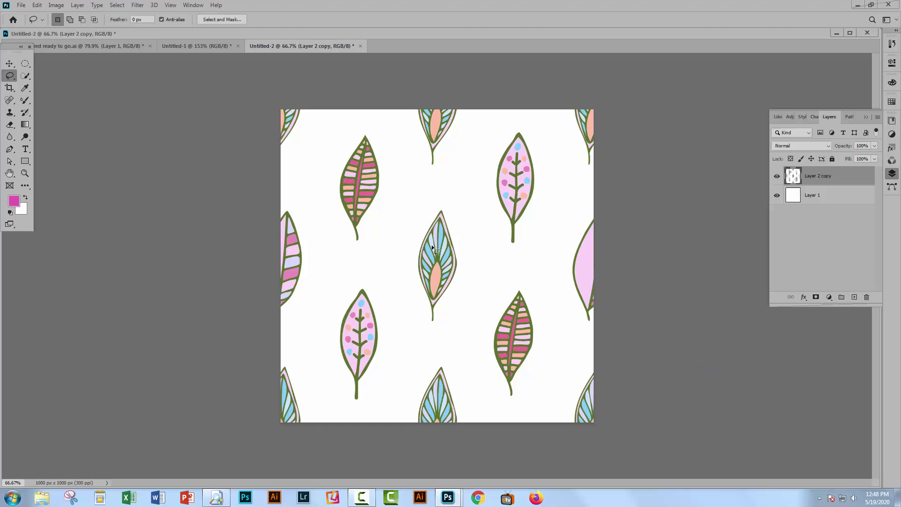
Step: Paste the purple swirl leaf from the leaves colored file into Untitled-2 as a new layer
click(94, 46)
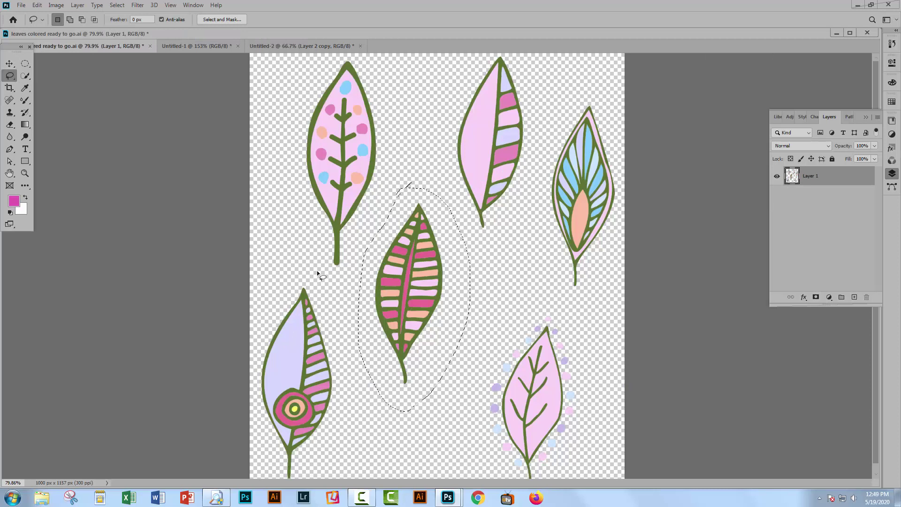
click(291, 266)
click(280, 47)
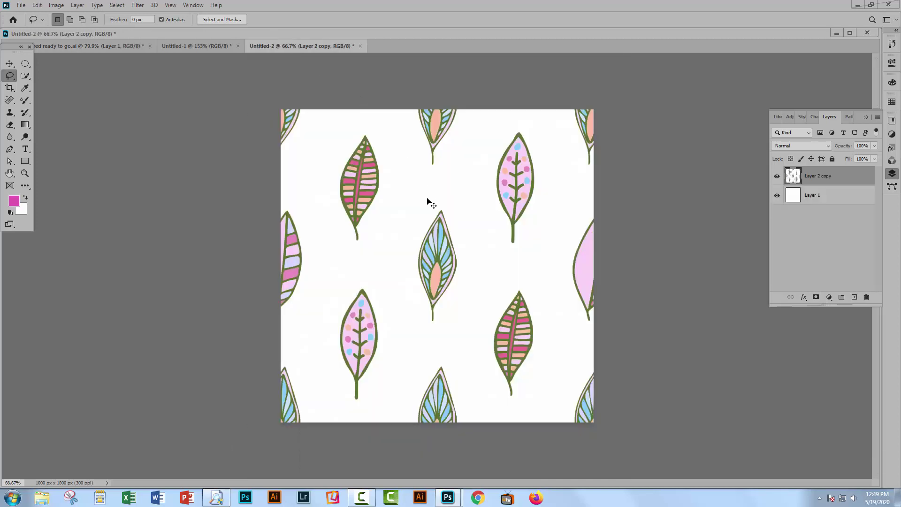
key(ctrl+v)
Step: Scale the purple leaf to about 72% and centre it at 500 px in the tile
key(ctrl+t)
drag(467, 183, 453, 225)
drag(429, 272, 407, 259)
drag(388, 333, 393, 327)
drag(403, 290, 437, 257)
click(465, 19)
click(487, 303)
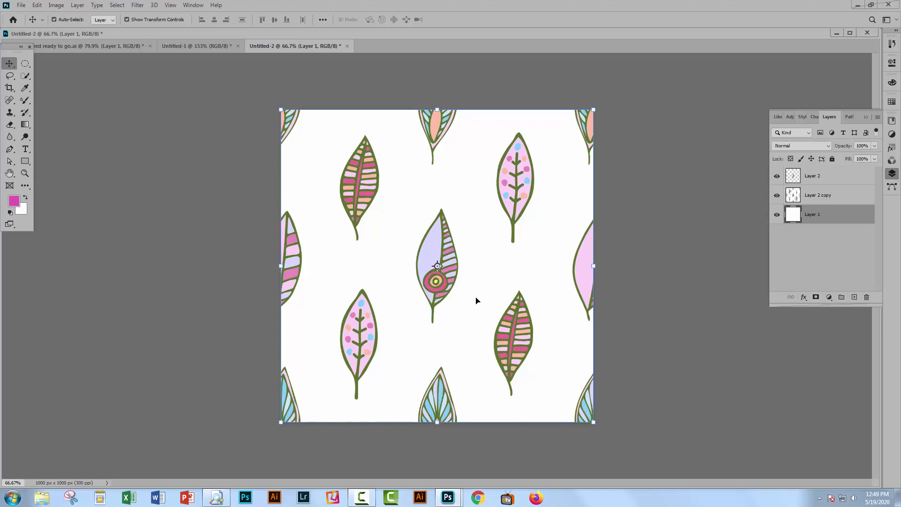
Step: Apply Filter > Other > Offset to Layer 2 with +500 horizontal, 500 vertical and Wrap Around
click(432, 251)
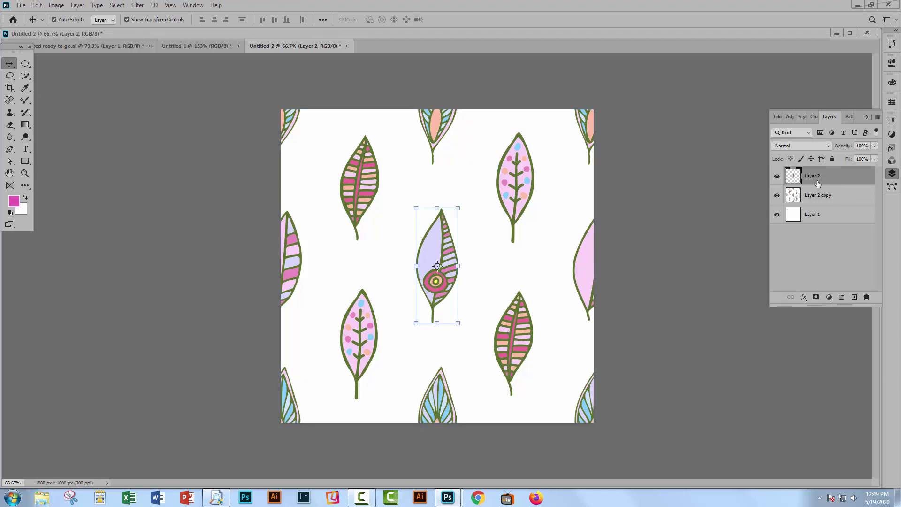
click(137, 6)
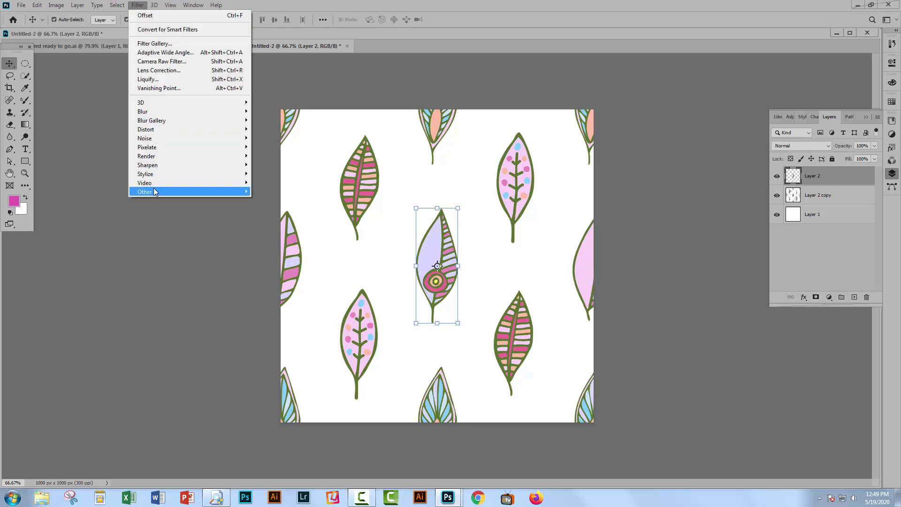
mouse_move(154, 191)
click(265, 235)
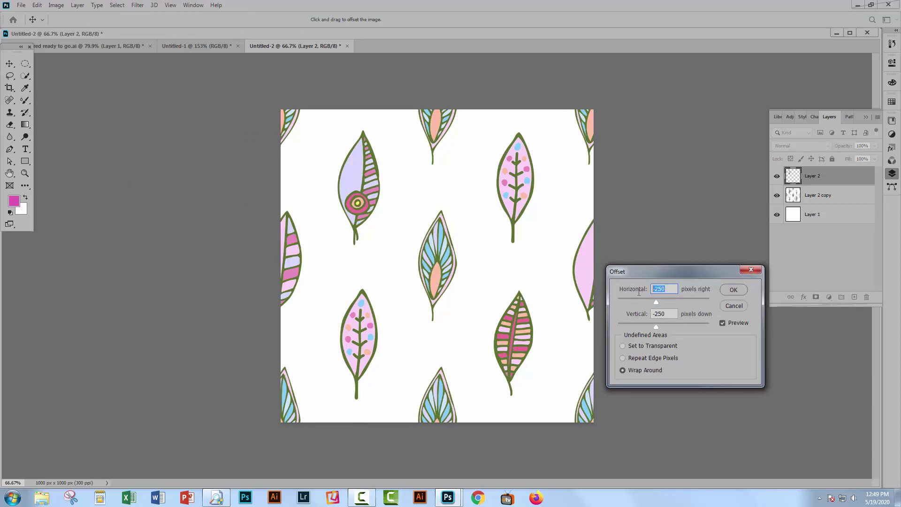
text(500)
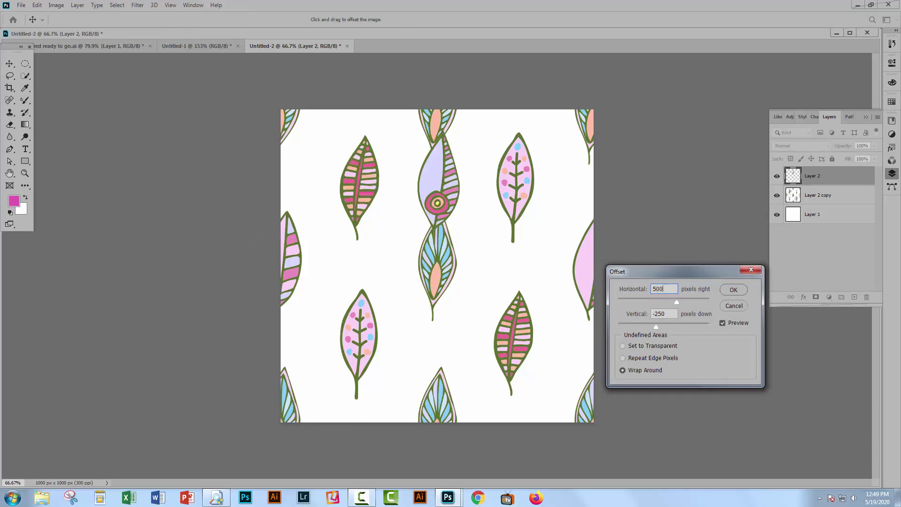
key(Tab)
text(500)
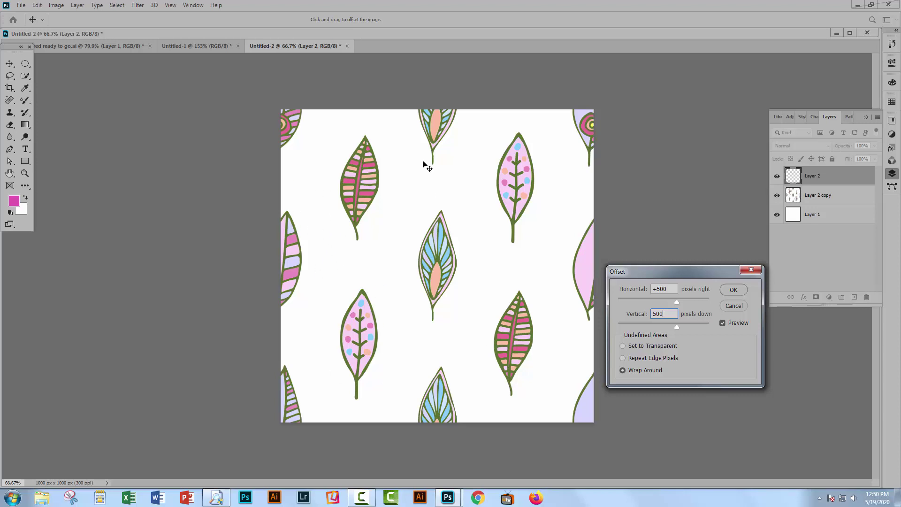
click(733, 290)
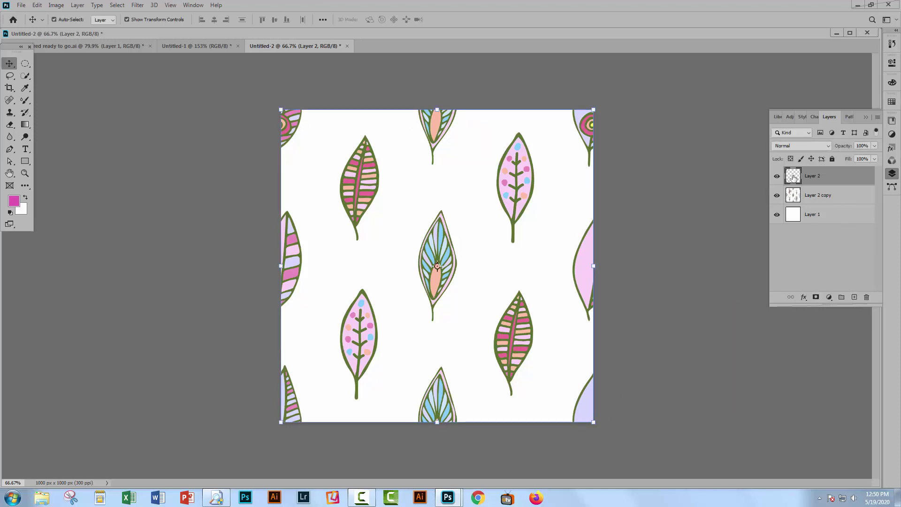
Step: Hide Layer 2 and erase the top-left corner leaf fragment from Layer 2 copy
click(775, 177)
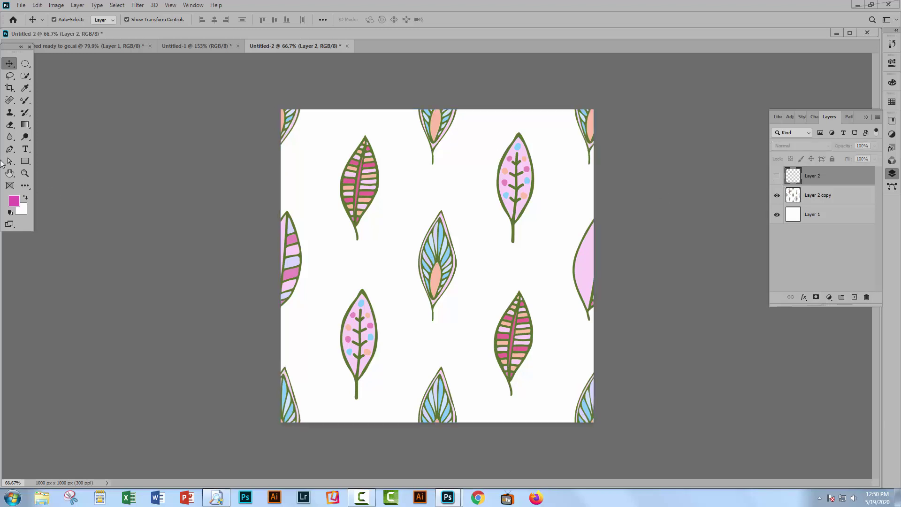
click(26, 76)
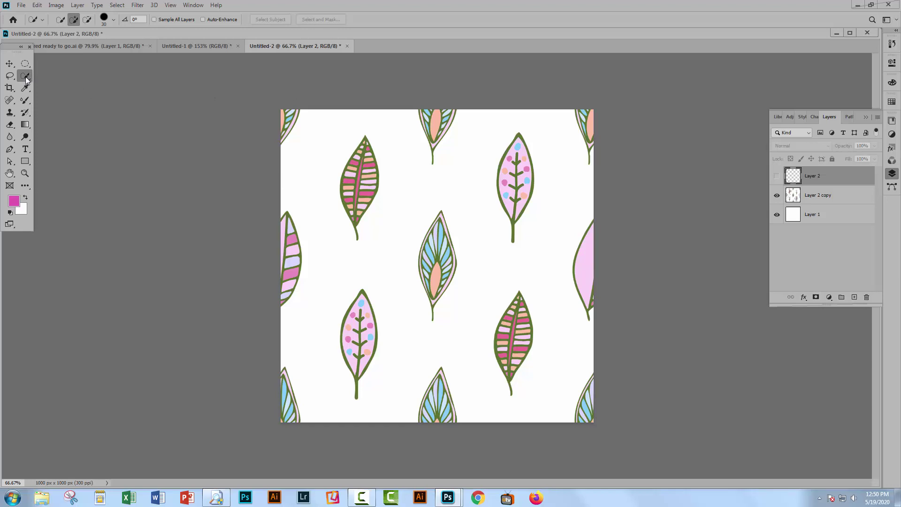
click(9, 76)
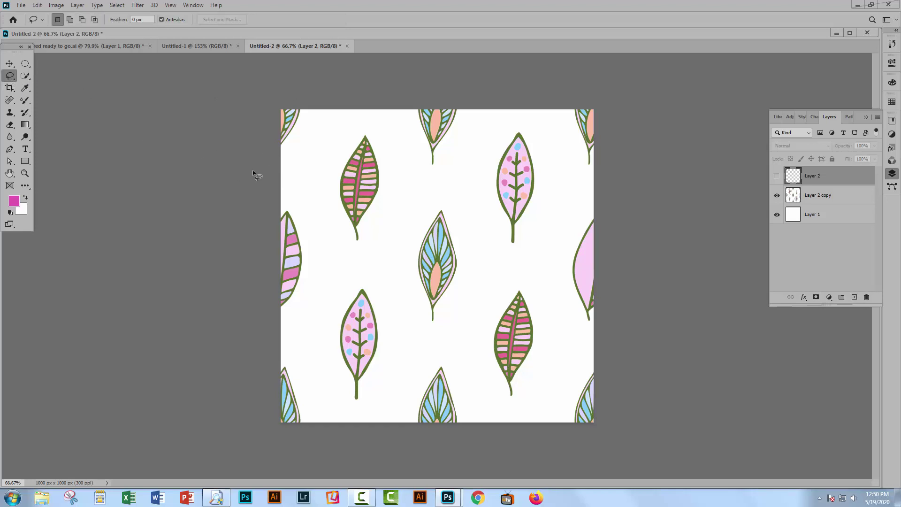
mouse_move(255, 171)
mouse_down()
mouse_move(312, 165)
mouse_move(316, 94)
mouse_up()
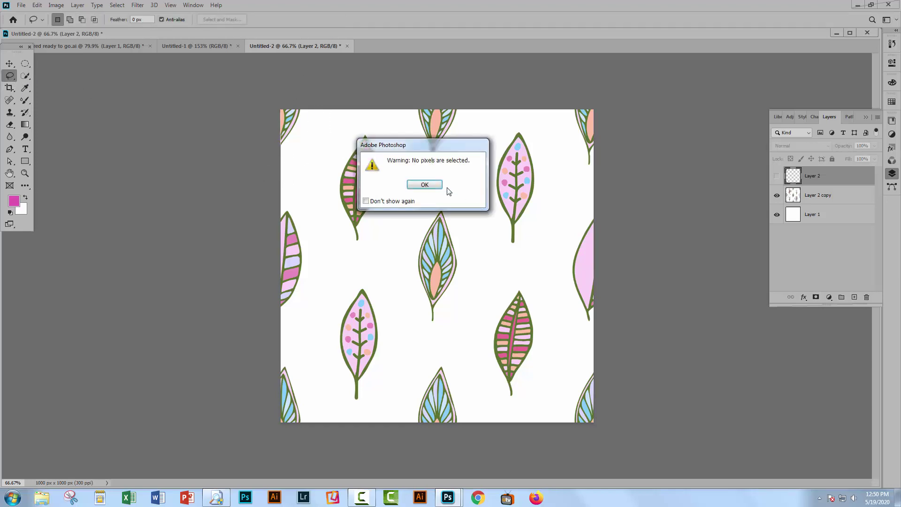
click(424, 185)
mouse_move(319, 124)
mouse_down()
mouse_move(241, 145)
mouse_move(268, 92)
mouse_up()
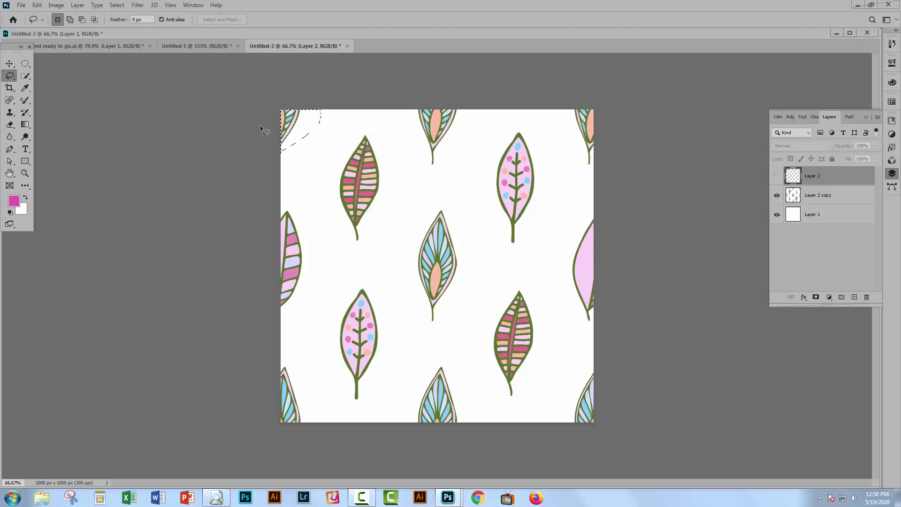
click(824, 195)
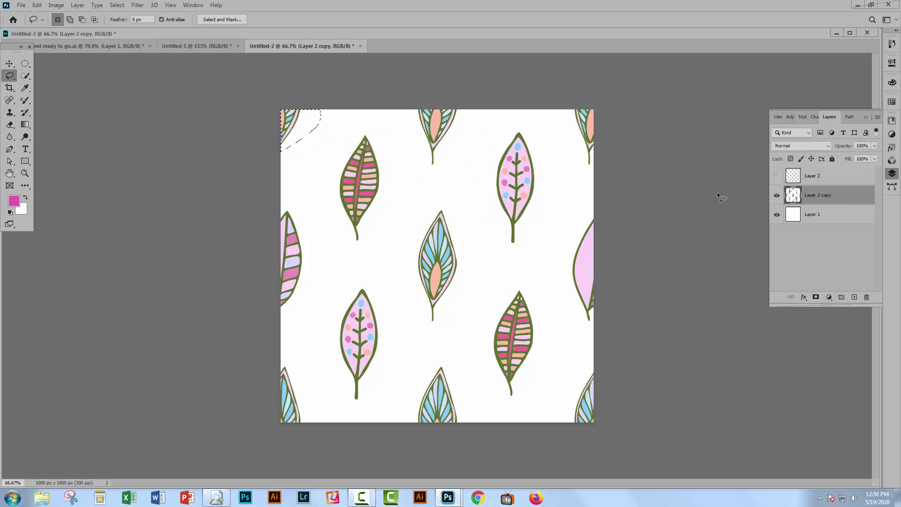
key(Delete)
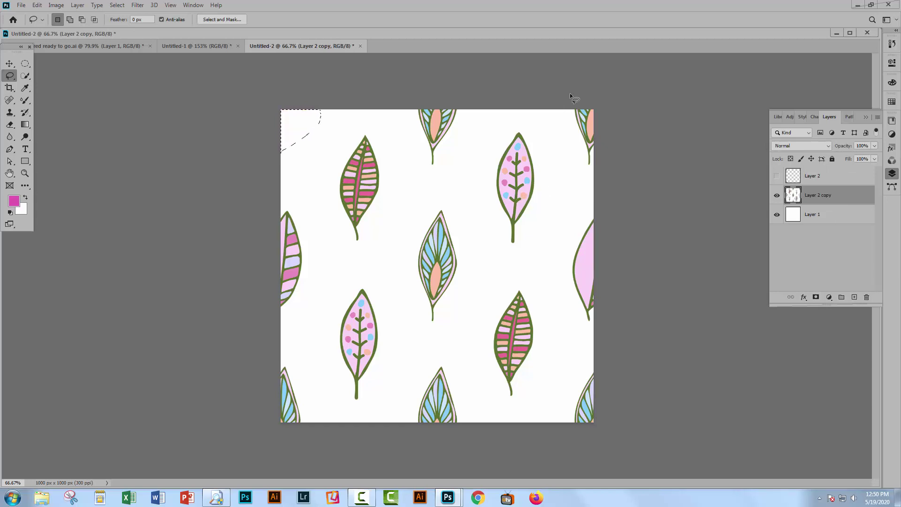
Step: Erase the bottom-right and bottom-left corner fragments, then show Layer 2 again
mouse_move(560, 150)
mouse_down()
mouse_move(631, 154)
mouse_move(591, 73)
mouse_move(548, 101)
mouse_up()
mouse_move(607, 361)
mouse_down()
mouse_move(650, 455)
mouse_move(601, 388)
mouse_up()
key(Delete)
mouse_move(258, 356)
mouse_down()
mouse_move(307, 370)
mouse_move(309, 435)
mouse_up()
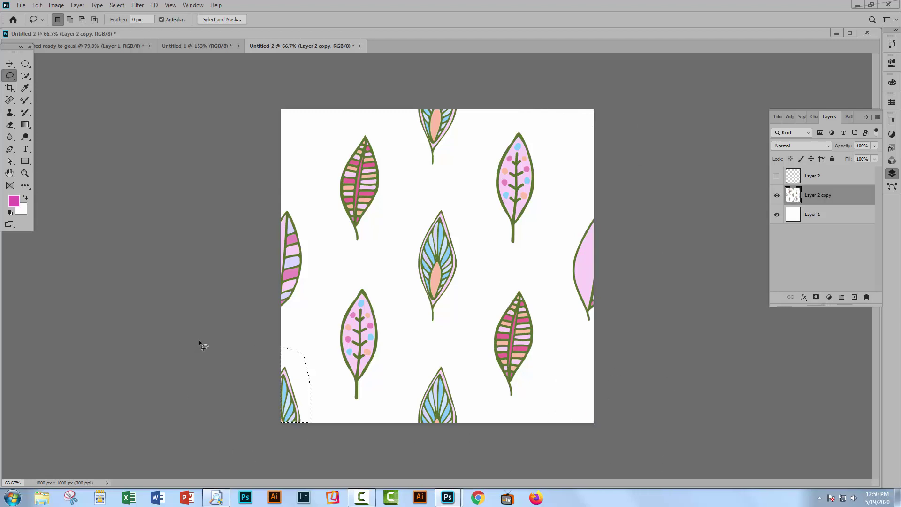
key(Delete)
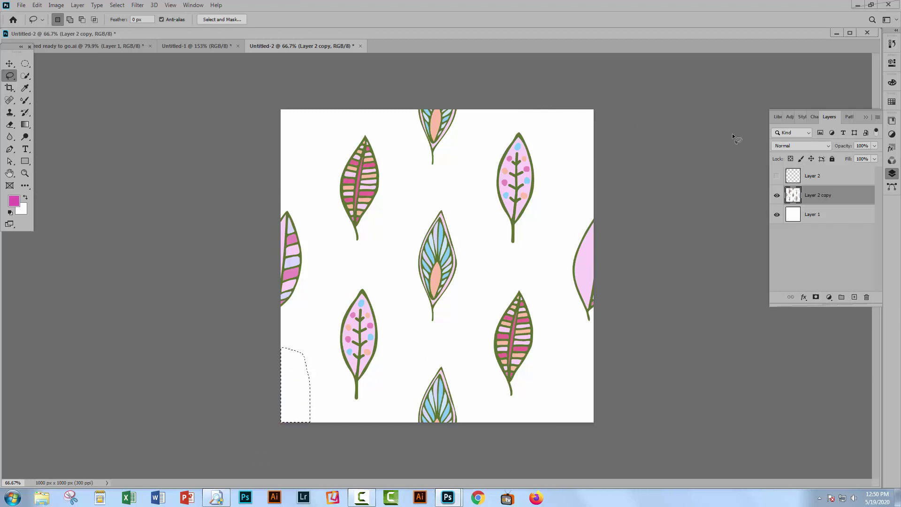
click(775, 177)
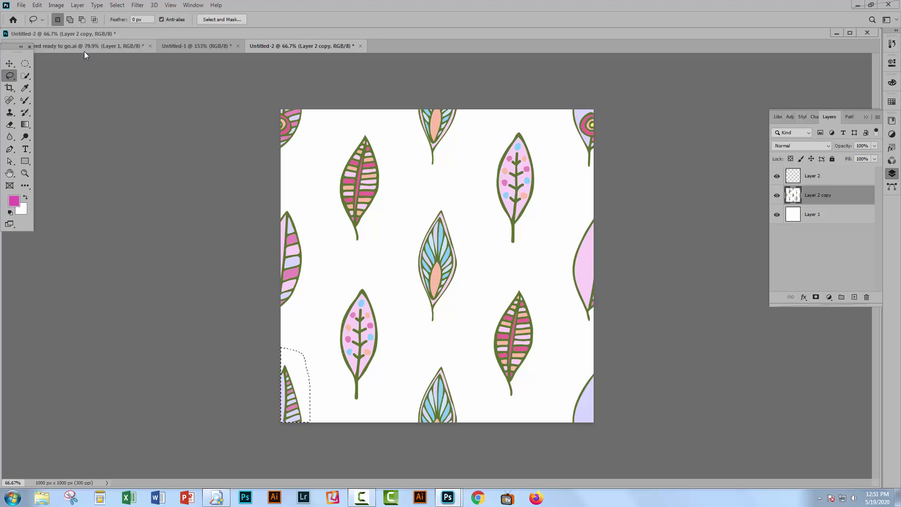
Step: Lasso the pink dotted leaf in the leaves colored file and paste it into Untitled-2
click(51, 44)
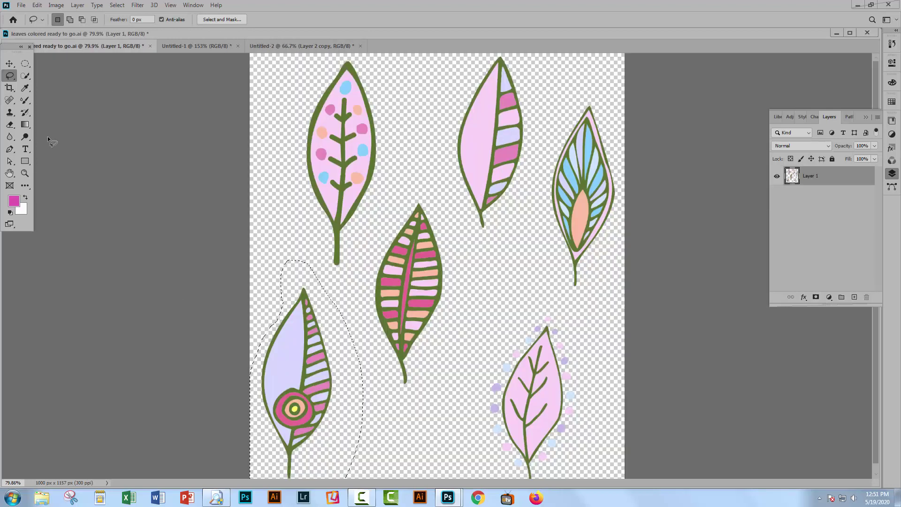
mouse_move(546, 299)
mouse_down()
mouse_move(514, 314)
mouse_move(470, 370)
mouse_up()
mouse_move(483, 472)
mouse_down()
mouse_move(623, 488)
mouse_move(654, 416)
mouse_move(647, 338)
mouse_move(530, 307)
mouse_up()
click(279, 47)
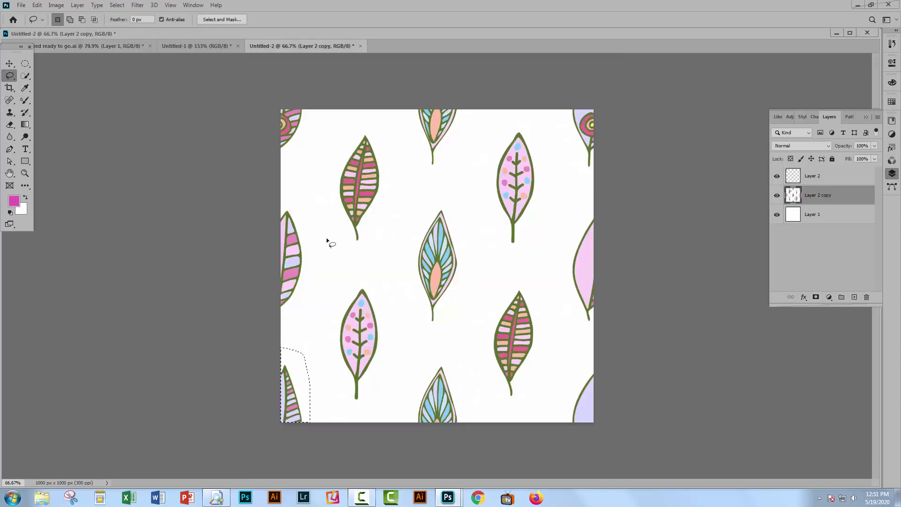
key(ctrl+v)
Step: Scale the pink dotted leaf to about 80% and position it at the tile centre
key(v)
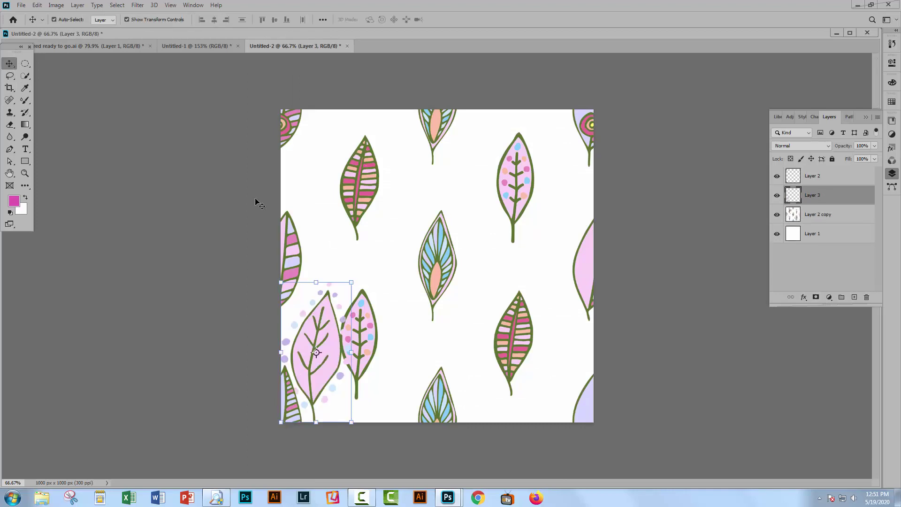
drag(327, 341, 430, 242)
drag(453, 180, 440, 211)
click(412, 266)
drag(412, 266, 406, 276)
click(467, 22)
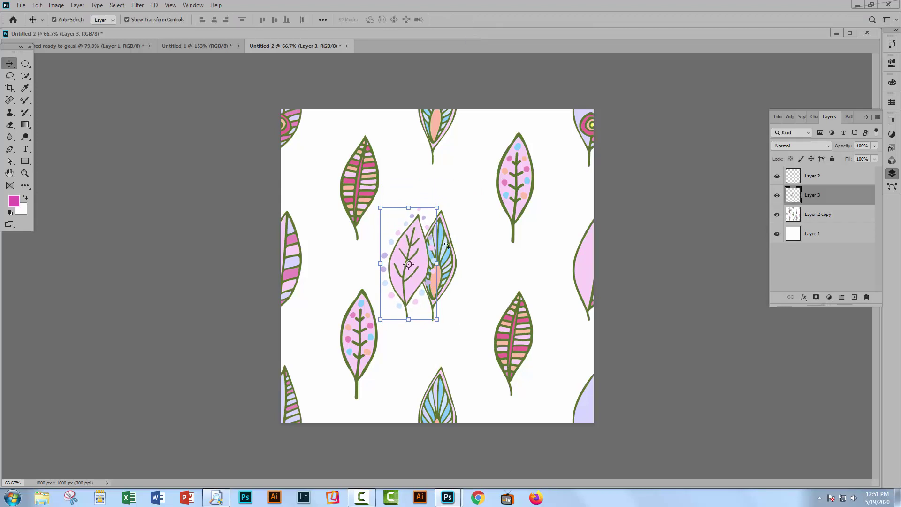
drag(399, 288, 424, 283)
Step: Hide Layer 2 and Layer 3 to check the centre of Layer 2 copy, then show them again
click(819, 214)
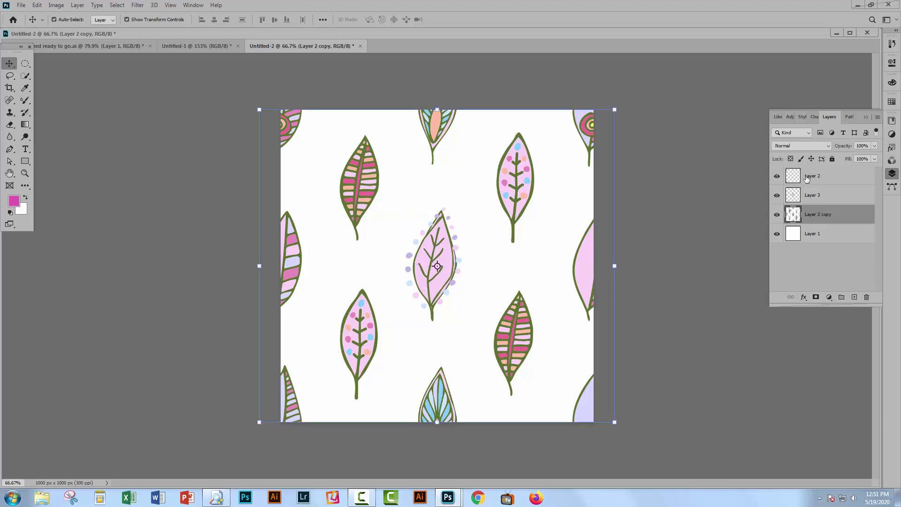
drag(776, 176, 776, 195)
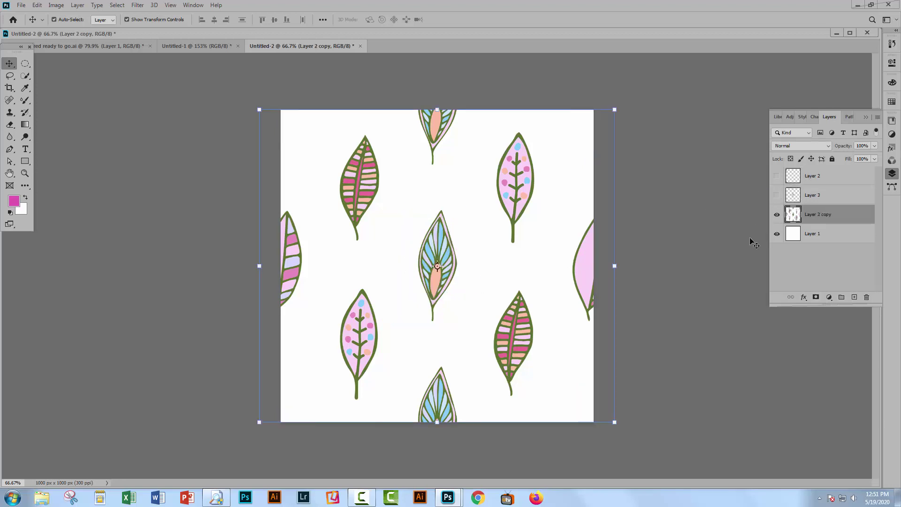
click(9, 76)
mouse_move(431, 193)
mouse_down()
mouse_move(402, 228)
mouse_move(394, 262)
mouse_move(401, 310)
mouse_move(436, 335)
mouse_move(474, 277)
mouse_move(471, 195)
mouse_move(420, 204)
mouse_up()
key(ctrl+d)
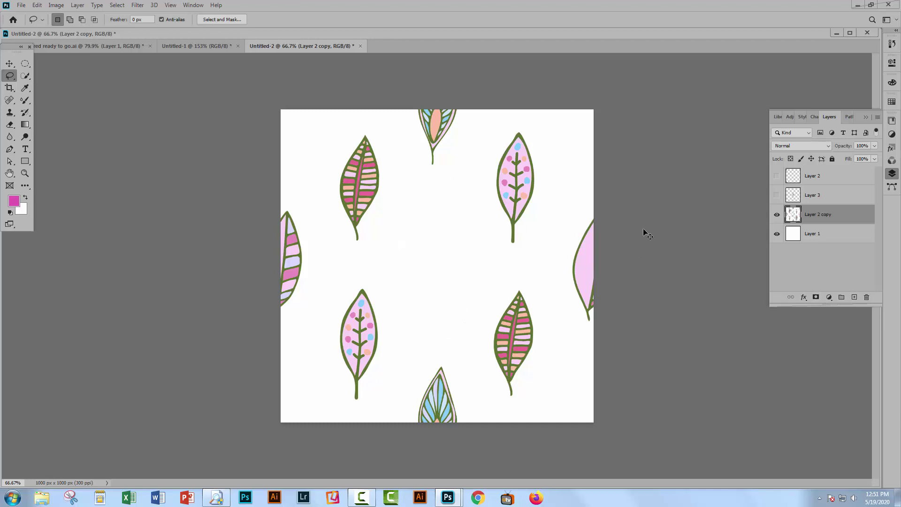
click(777, 176)
click(777, 196)
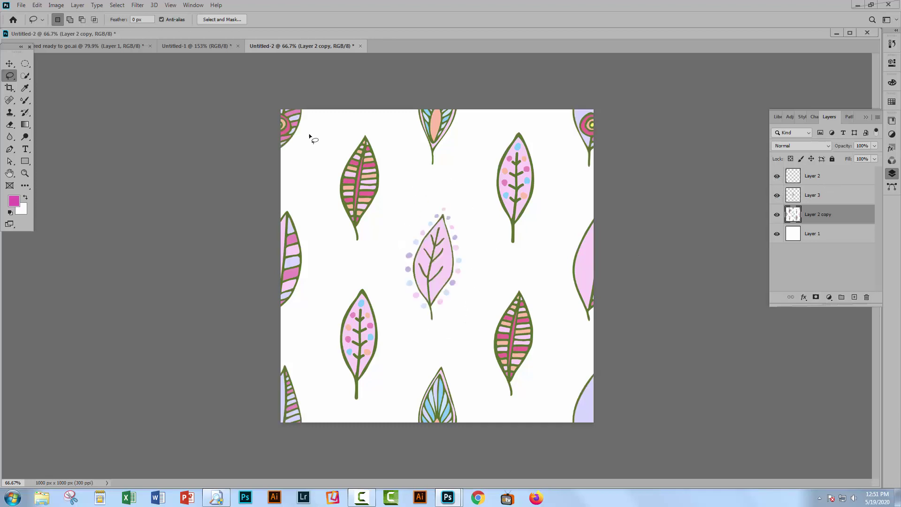
Step: Merge Layer 2, Layer 3 and Layer 2 copy into a single Layer 2
click(812, 173)
shift+click(821, 214)
right_click(821, 214)
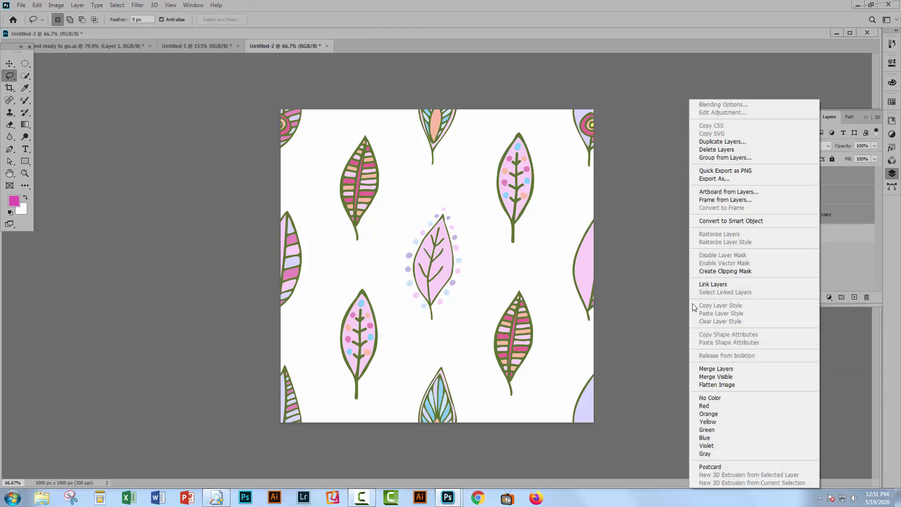
click(716, 369)
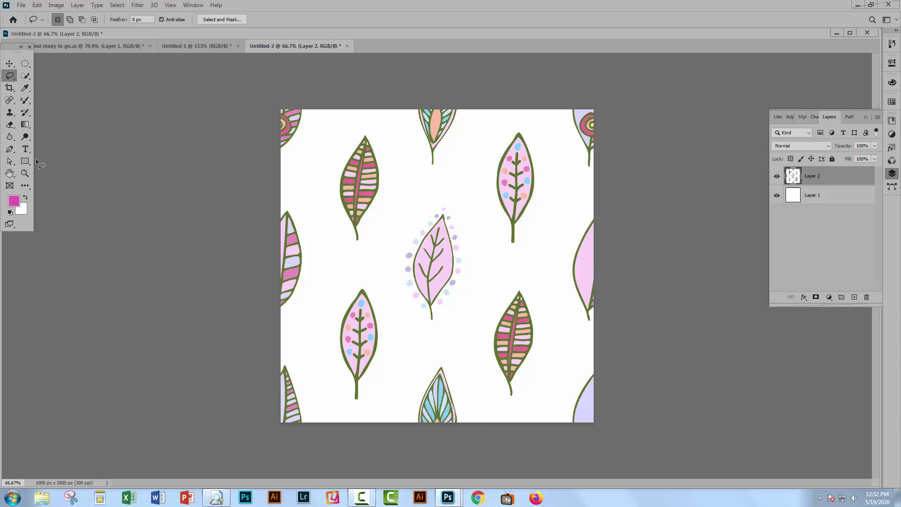
Step: Commit the crop, select all, and define the 1000 × 1000 tile as pattern 'final leaf pattern'
click(6, 88)
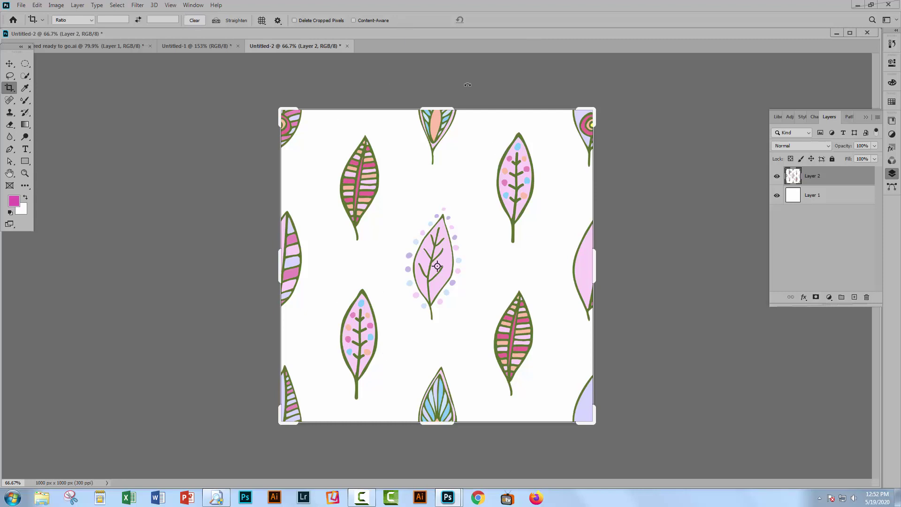
key(Return)
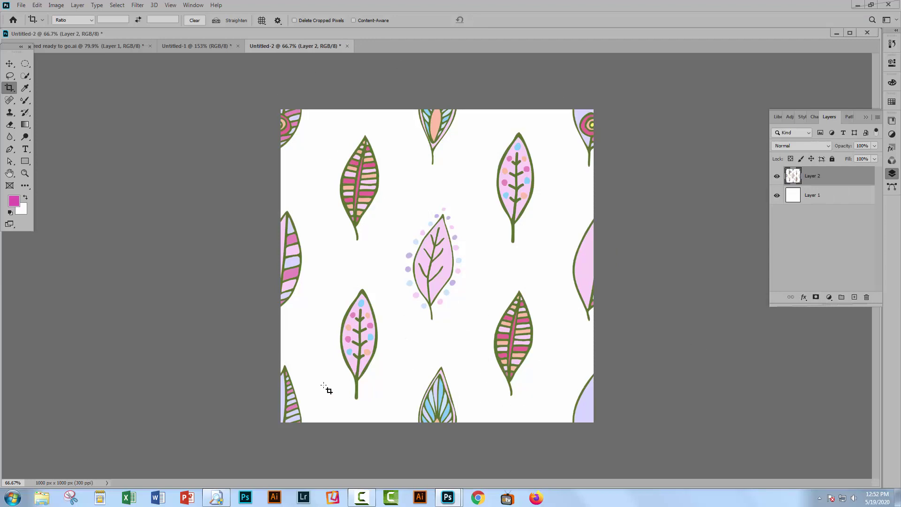
click(115, 5)
click(119, 16)
click(36, 5)
click(59, 261)
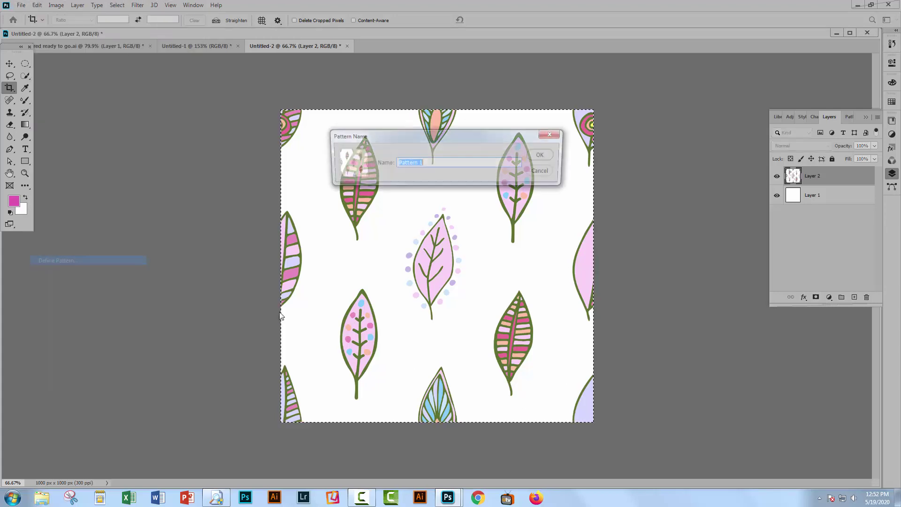
text(final leaf pattern)
key(Return)
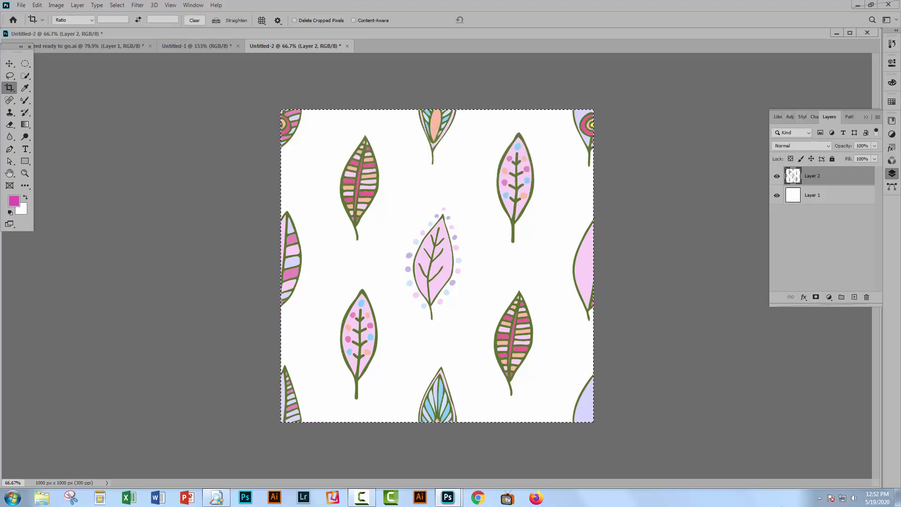
Step: Create a new 3600×3600 px document
click(21, 6)
click(30, 16)
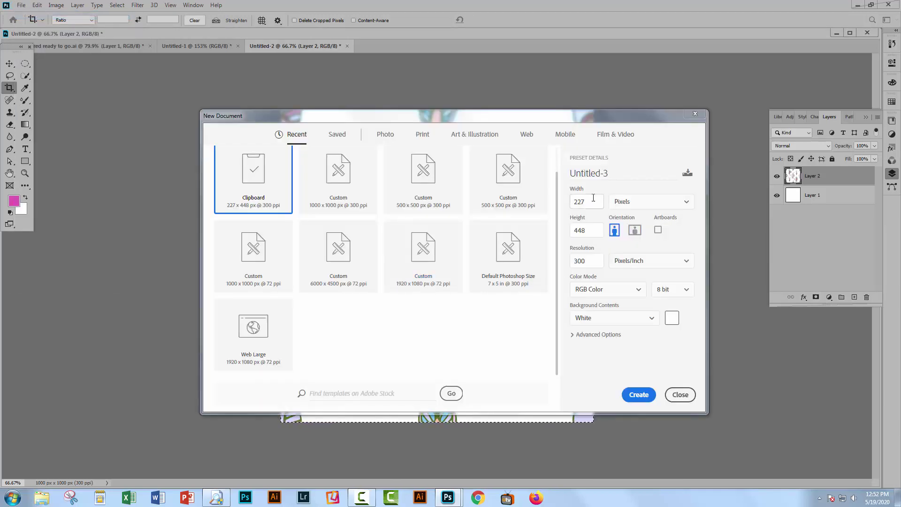
double_click(593, 198)
text(3600)
key(Tab)
text(3600)
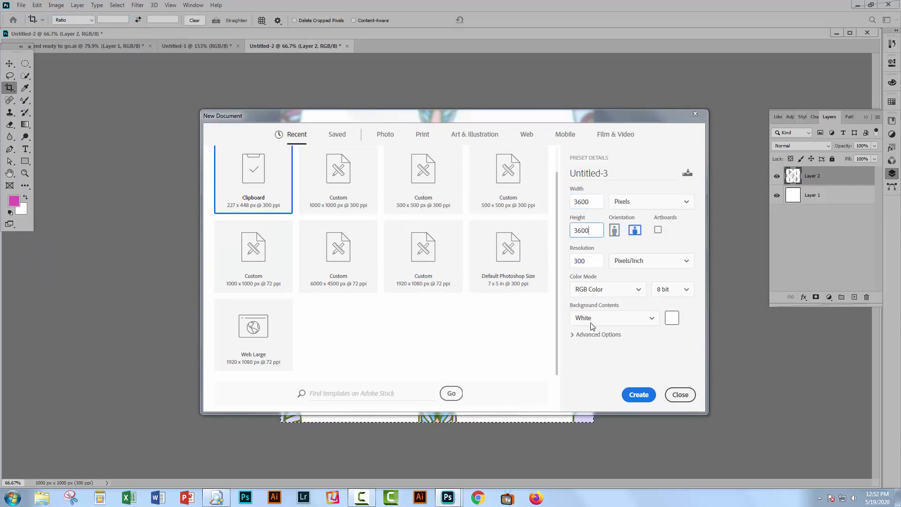
click(638, 394)
key(v)
Step: Fill the whole canvas with the newly defined leaf pattern
click(36, 6)
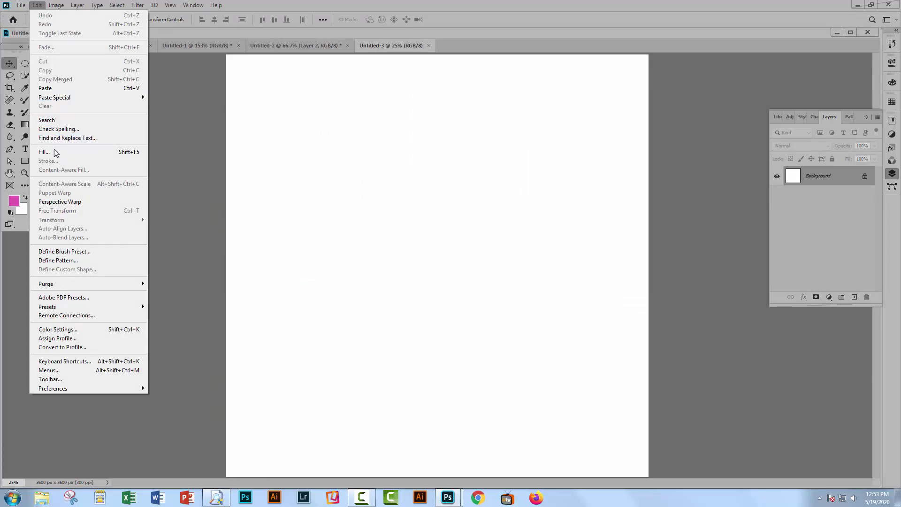
click(55, 152)
click(221, 259)
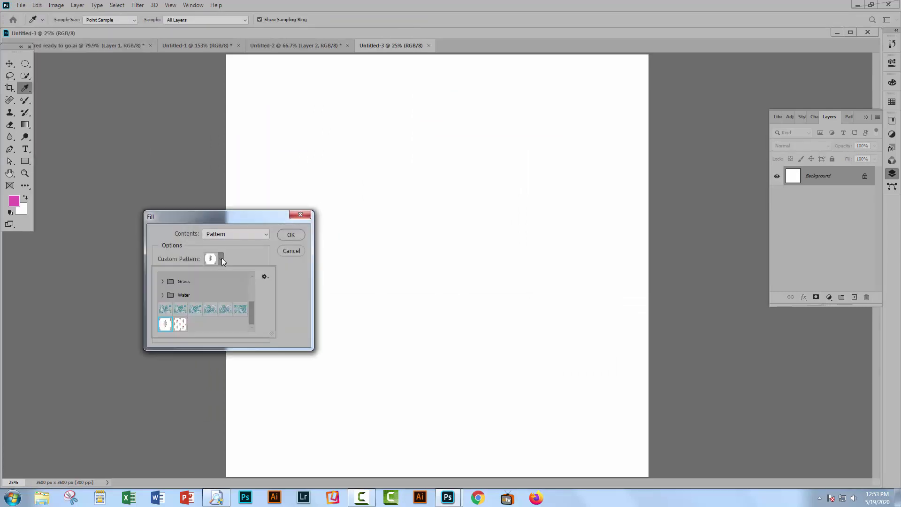
click(180, 323)
click(237, 252)
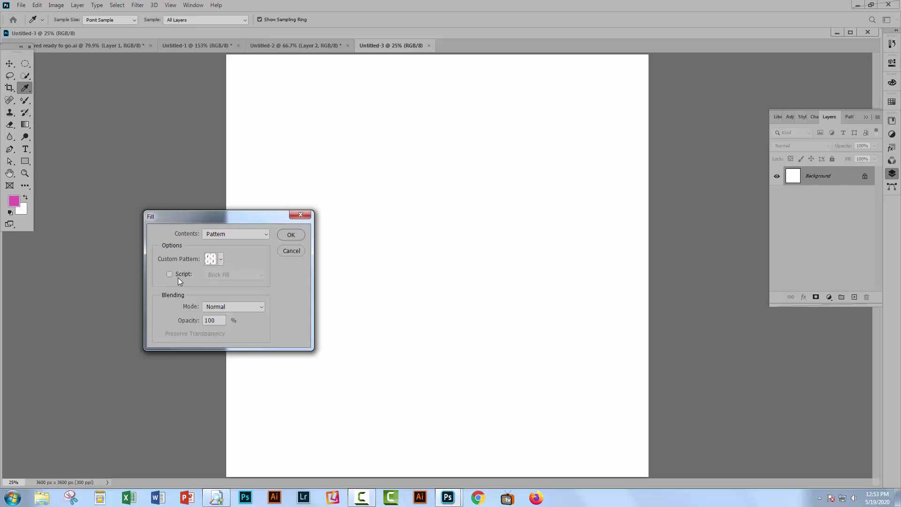
click(290, 234)
key(v)
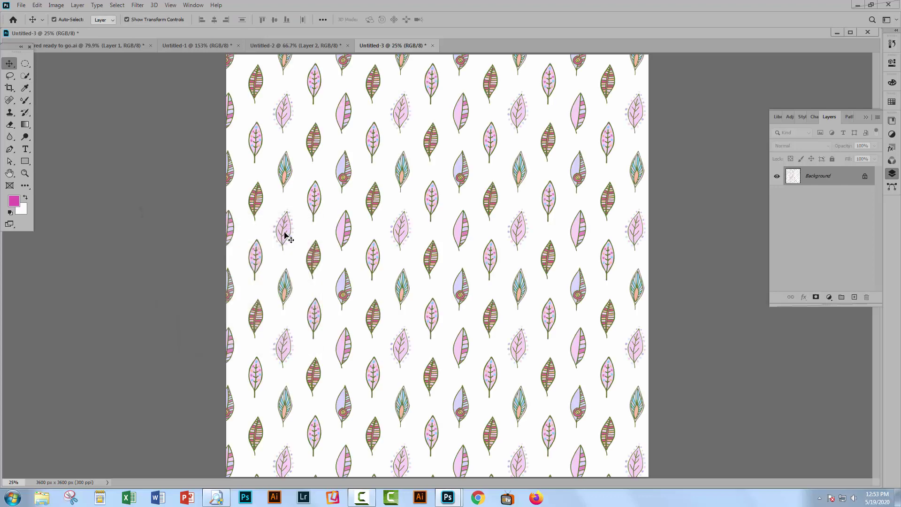
click(25, 173)
drag(312, 145, 347, 200)
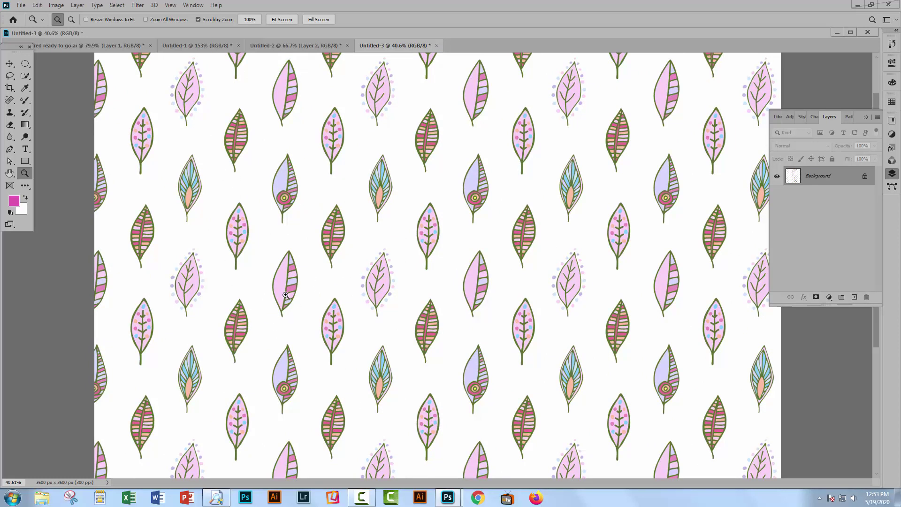
key(ctrl+0)
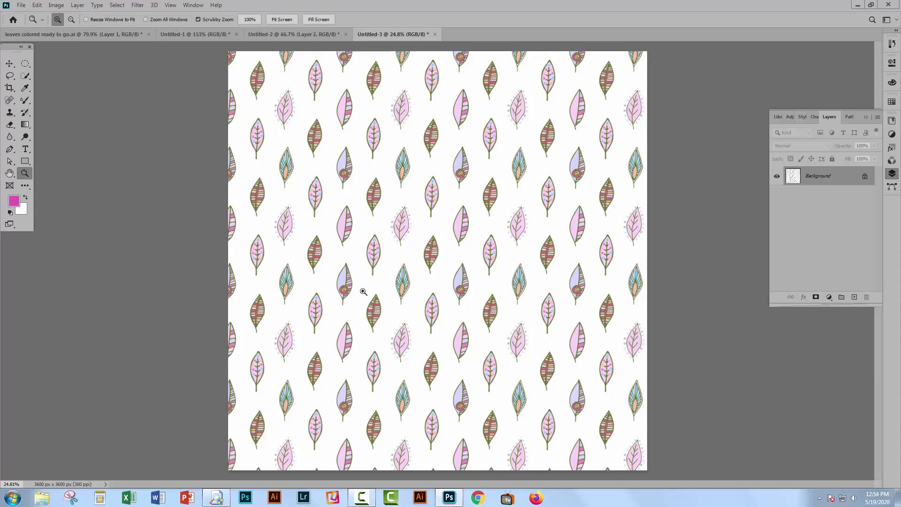
key(ctrl+Tab)
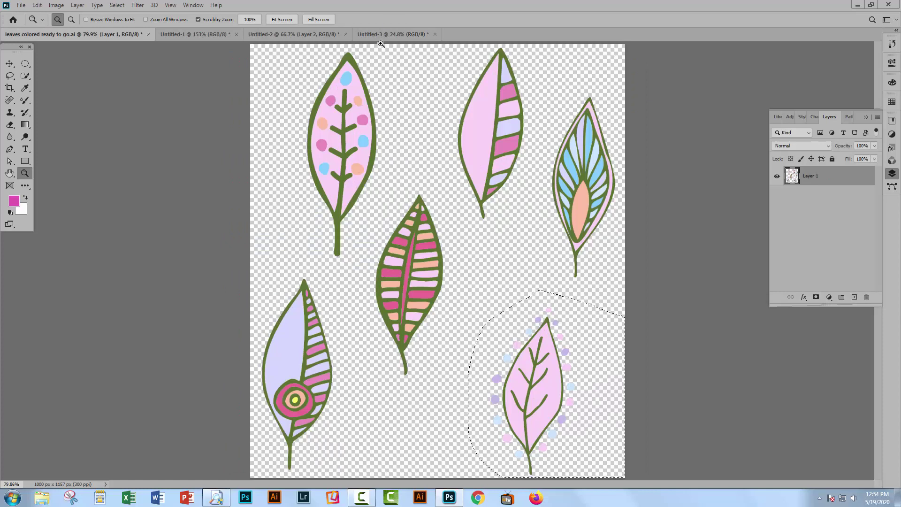
click(299, 35)
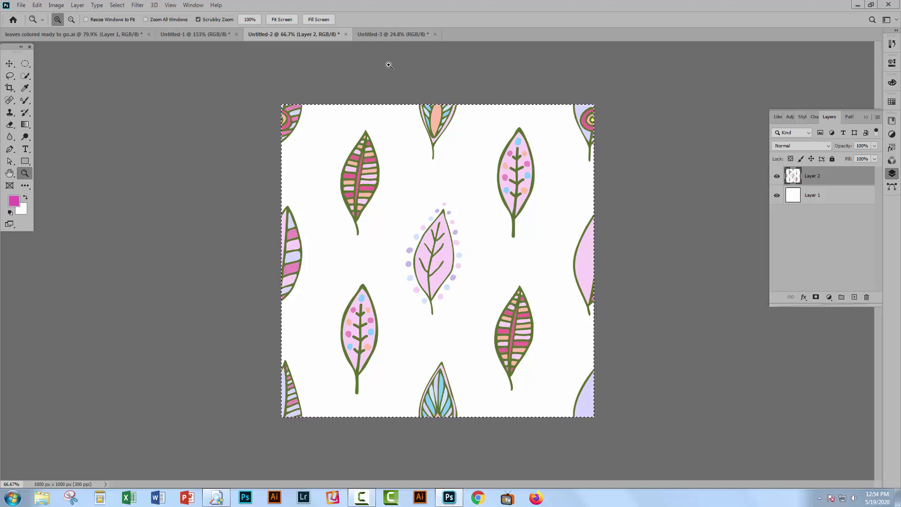
click(394, 34)
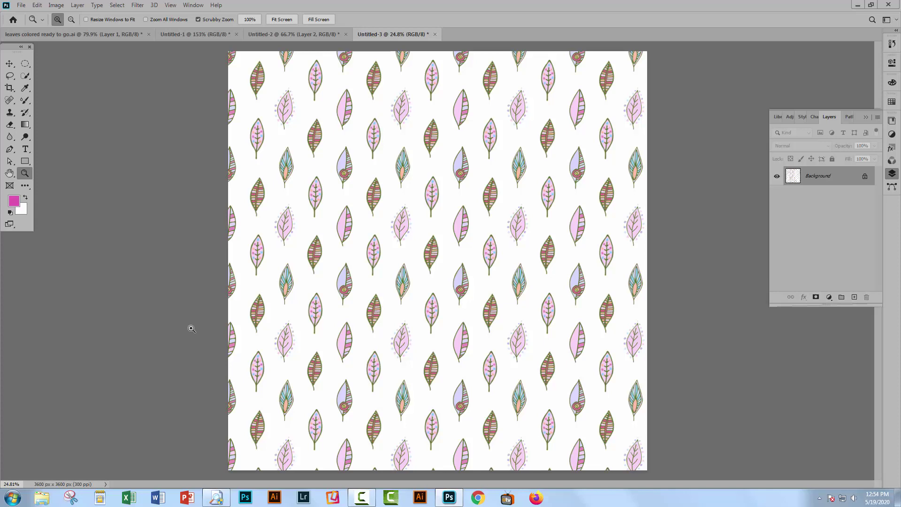
click(279, 35)
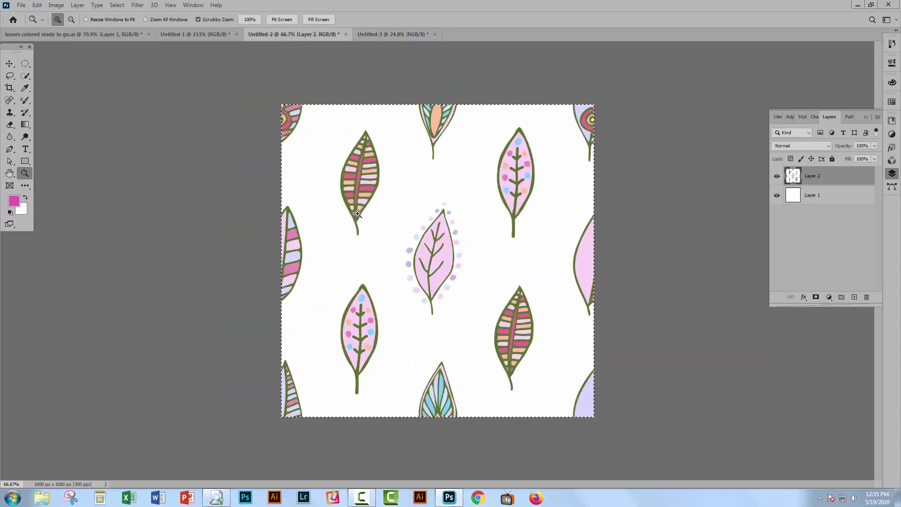
click(9, 63)
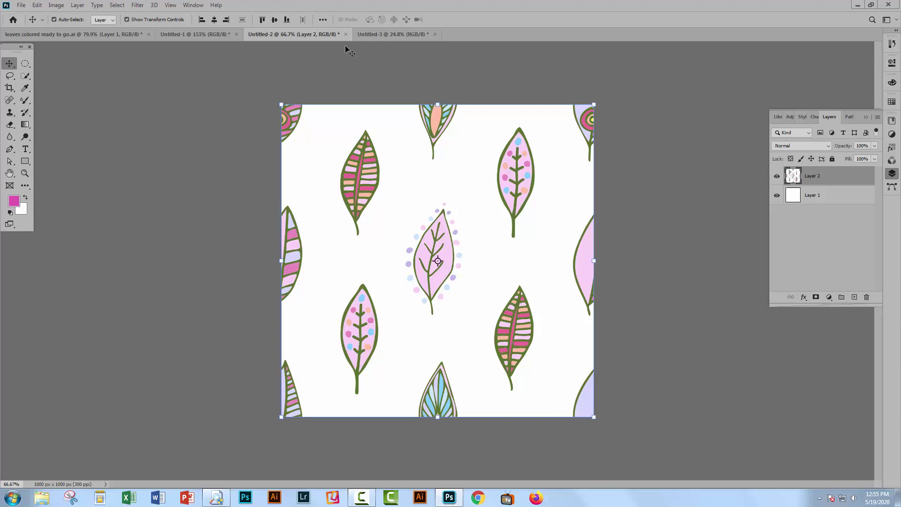
Step: Return to Untitled-3 and collapse the floating Layers panel into the icon strip
click(367, 33)
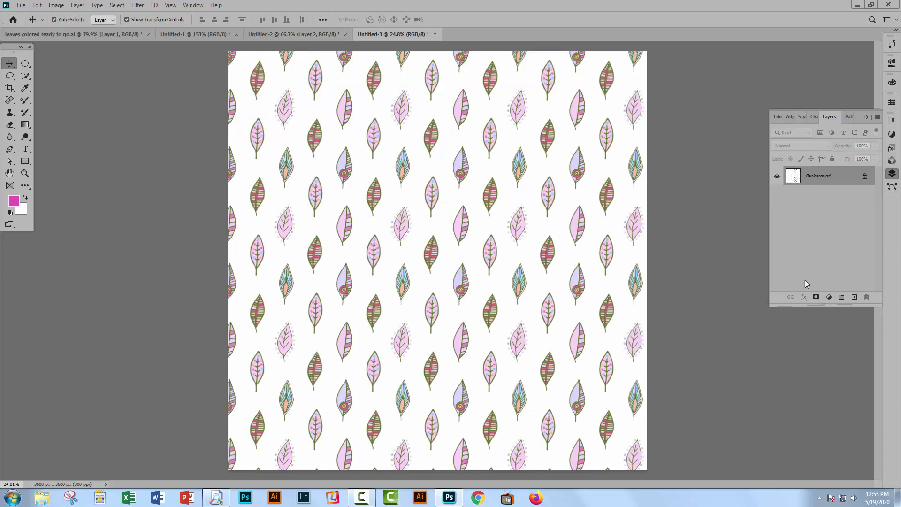
click(865, 117)
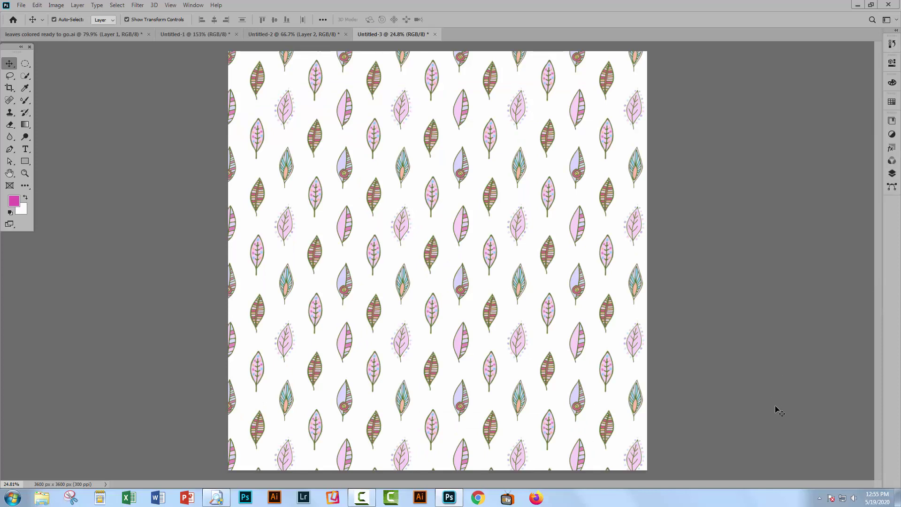